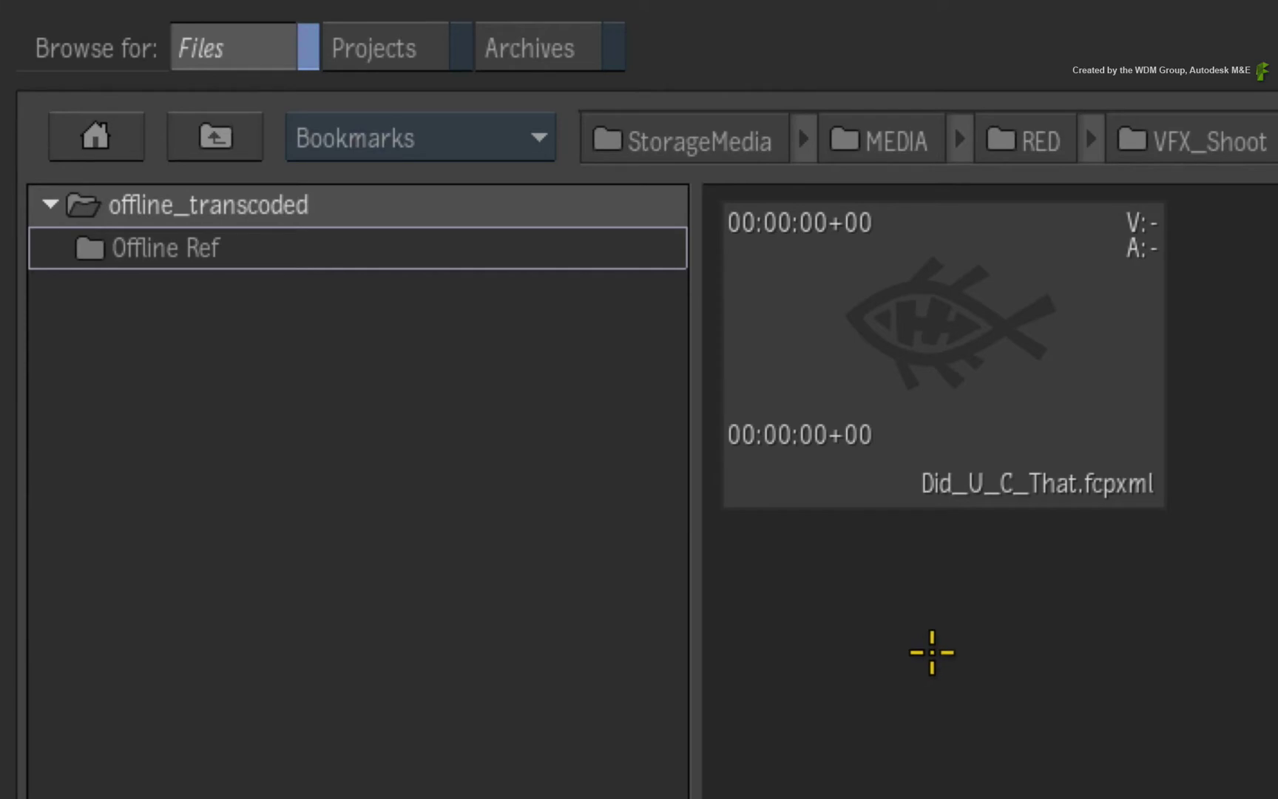
Import Did_U_C_That.fcpxml into the Default Library with Link to Media Files turned off
left_click(973, 380)
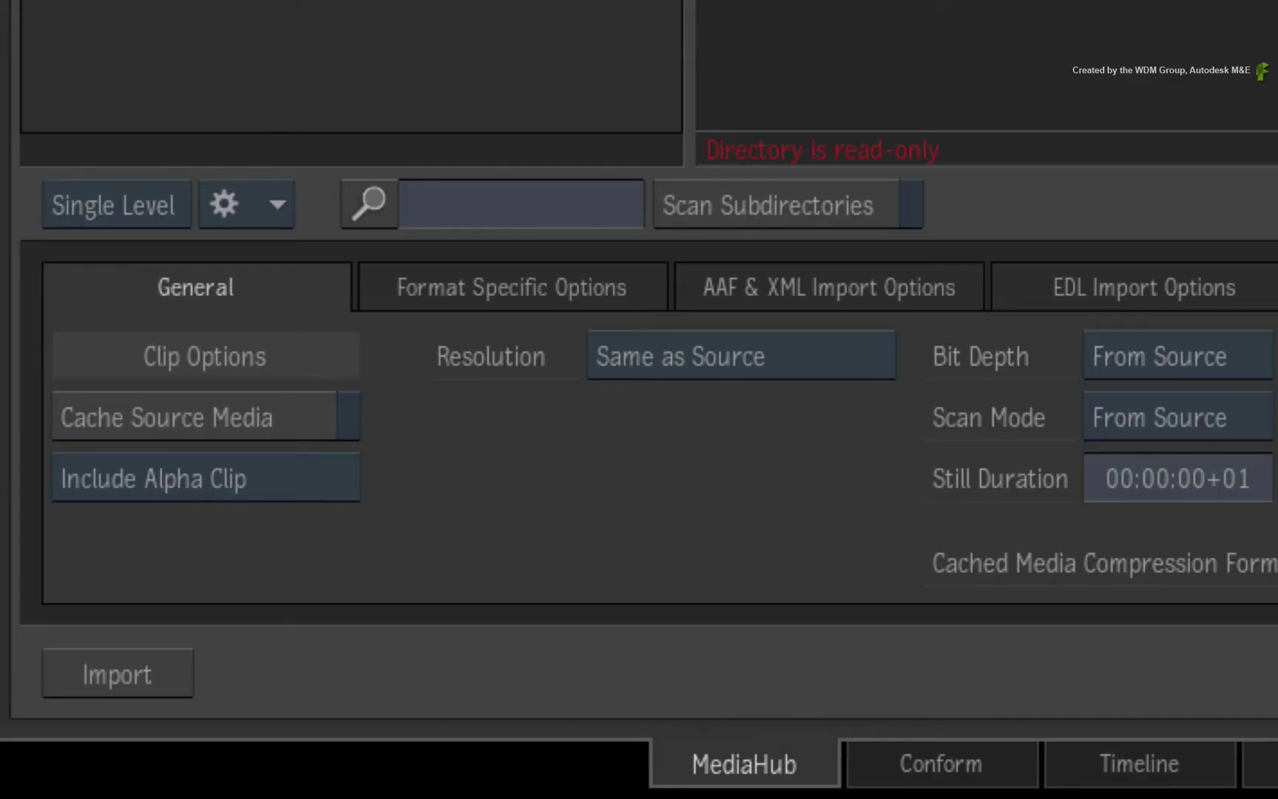
left_click(705, 271)
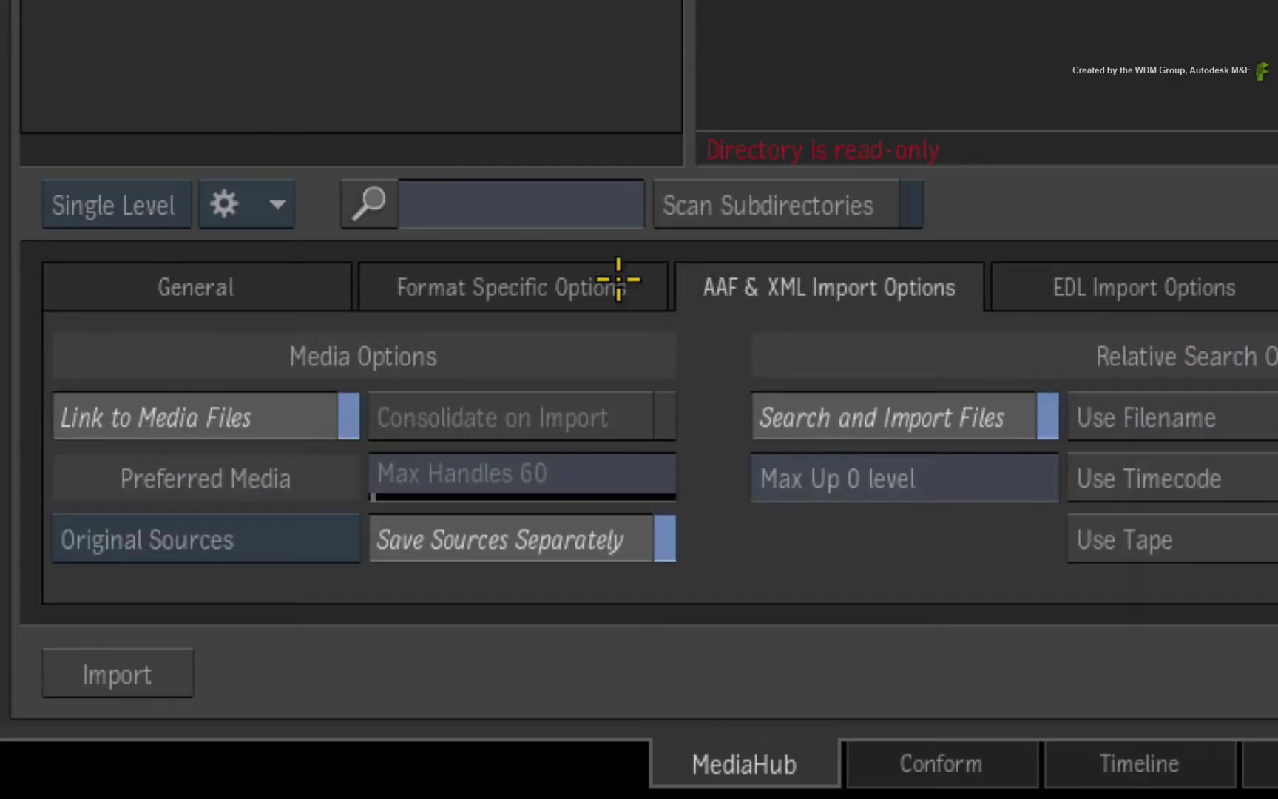
left_click(299, 418)
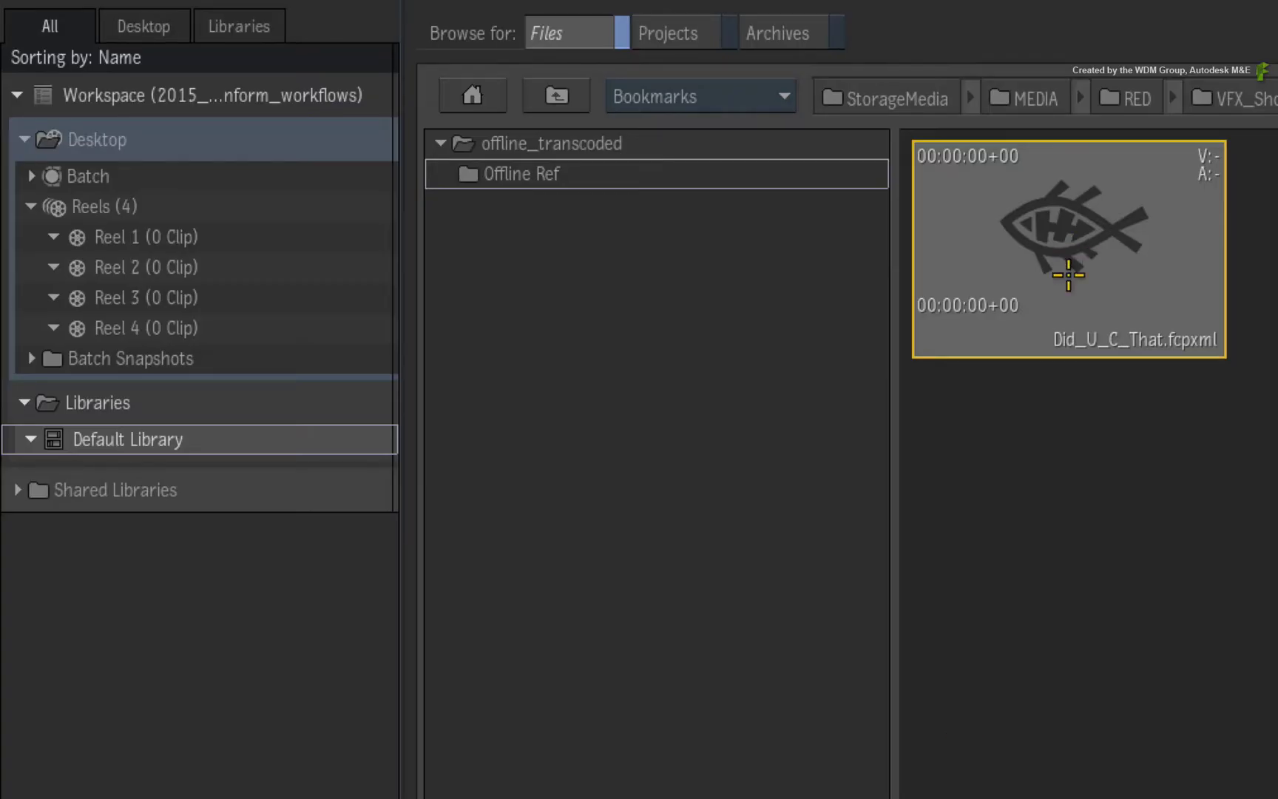
left_click_drag(1065, 278, 149, 450)
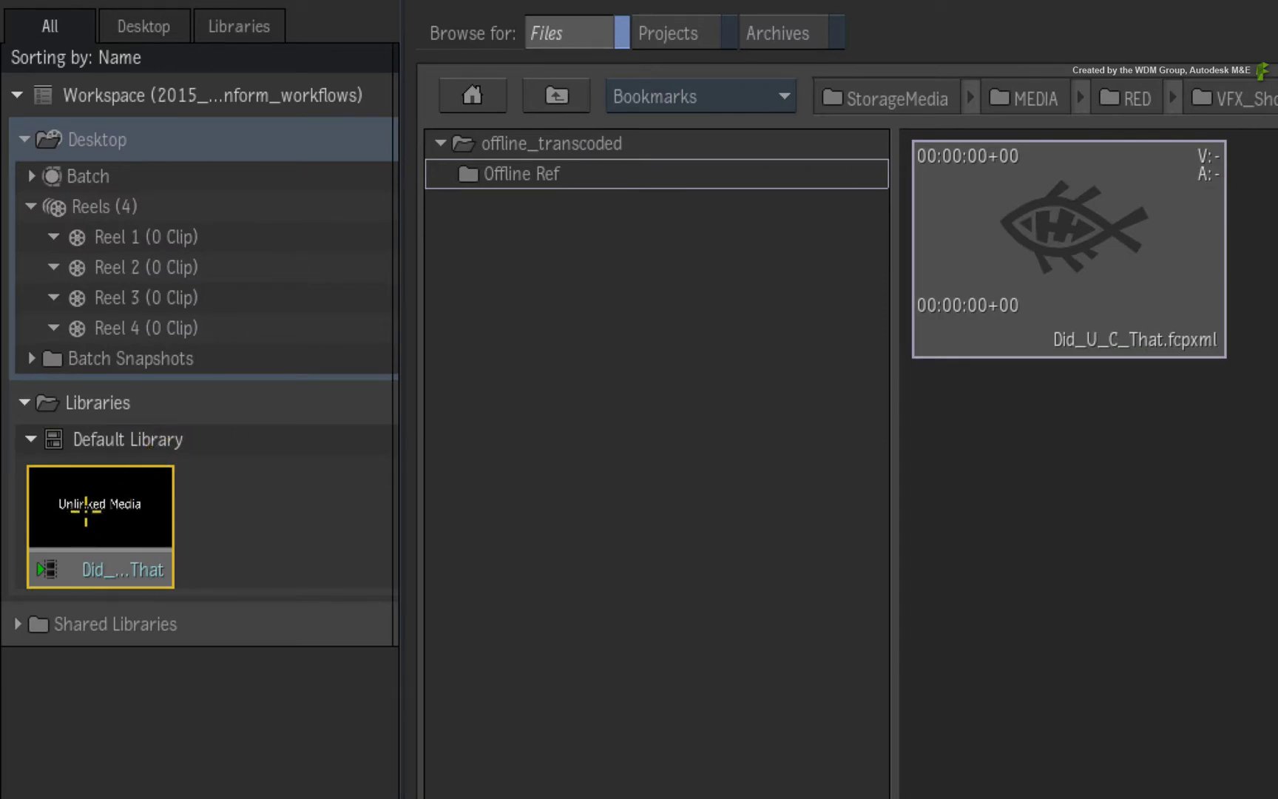
mouse_move(96, 518)
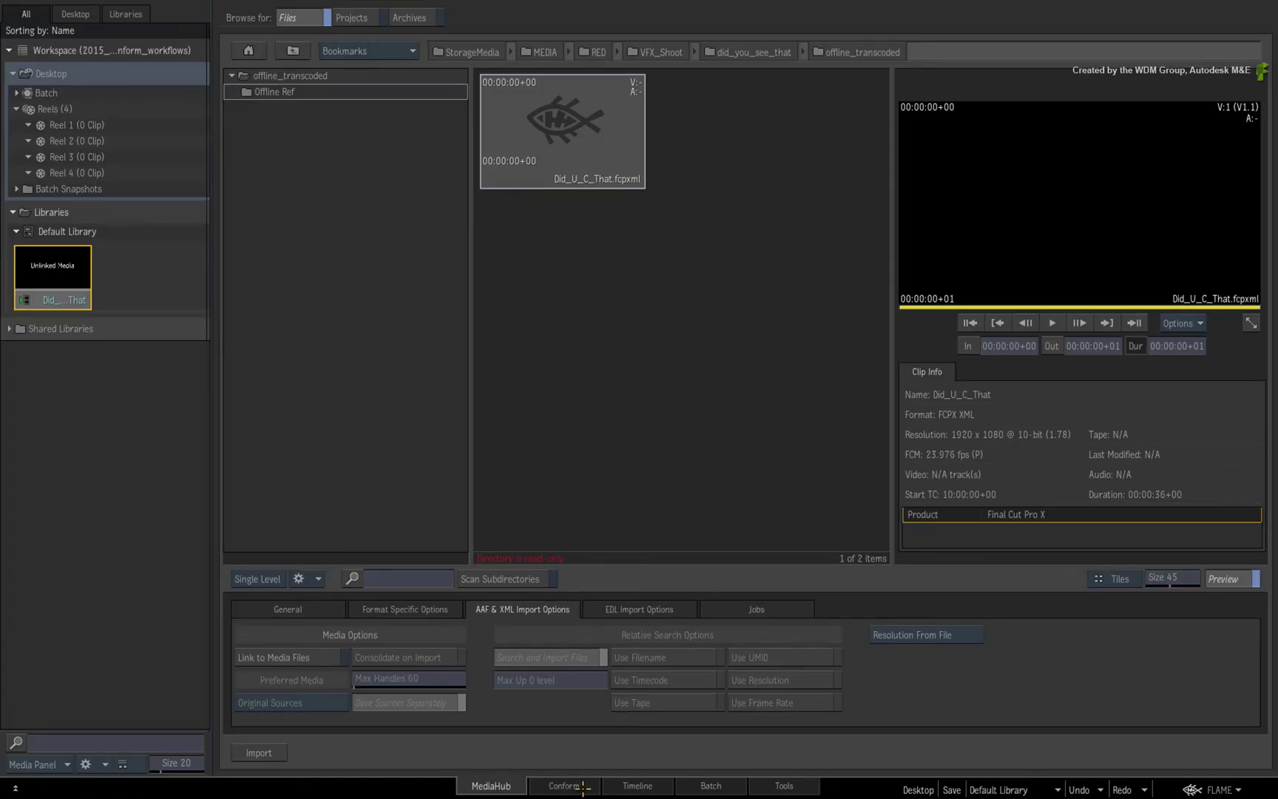
Open the Did_U_C_That sequence in the Conform view, then open and close Preferences
left_click(583, 786)
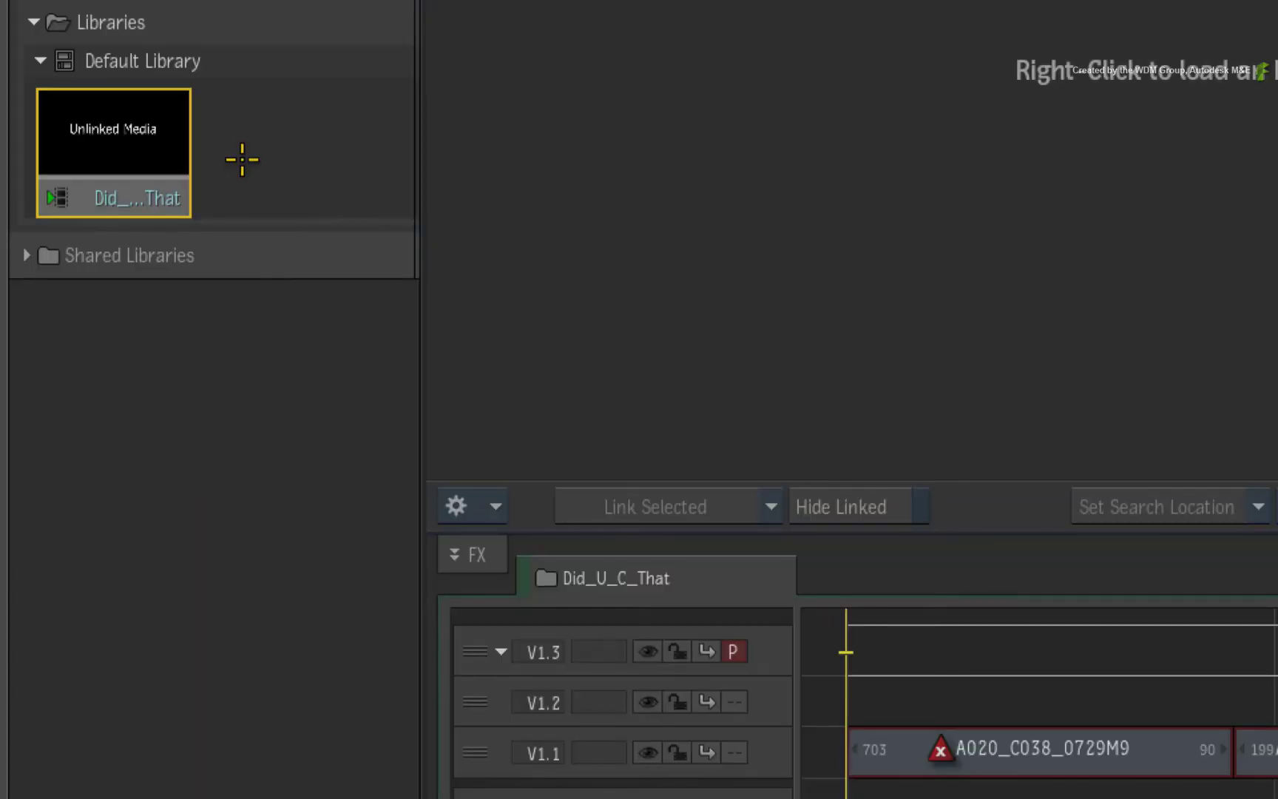
right_click(179, 156)
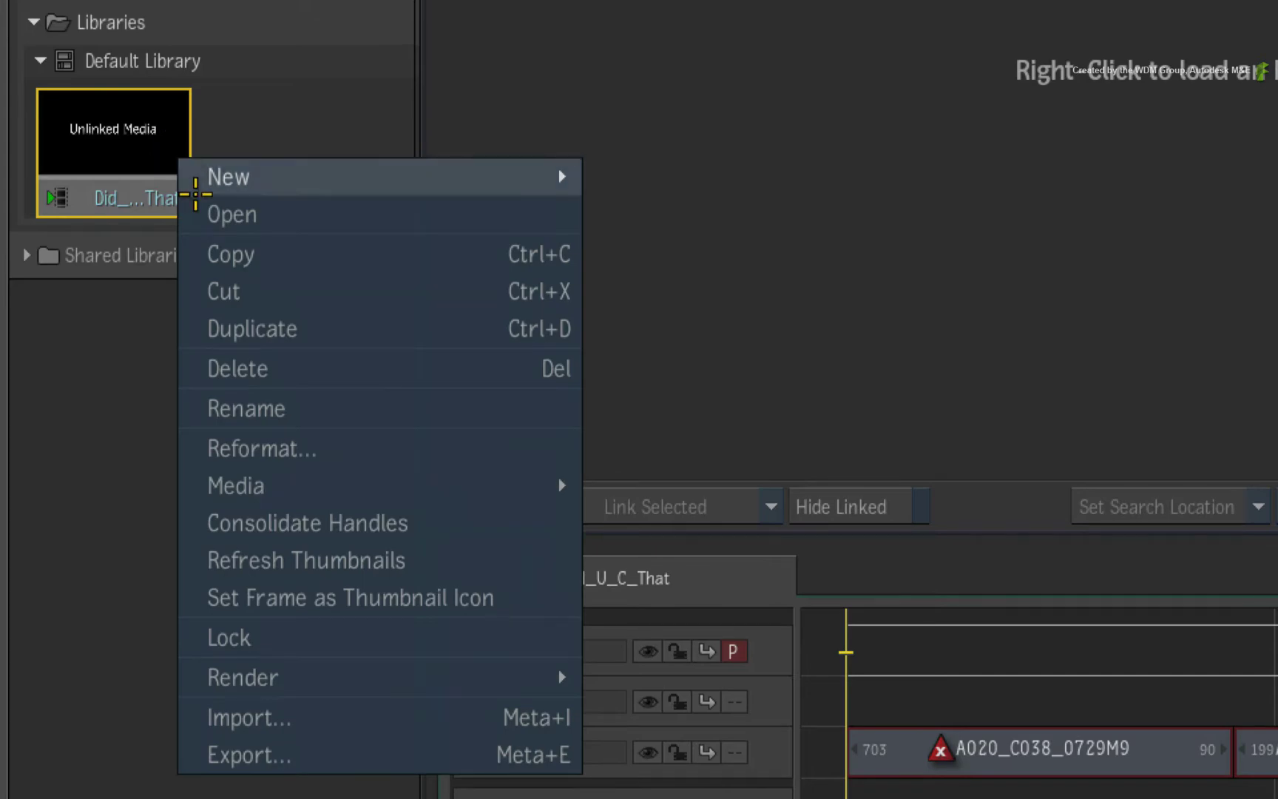
left_click(198, 214)
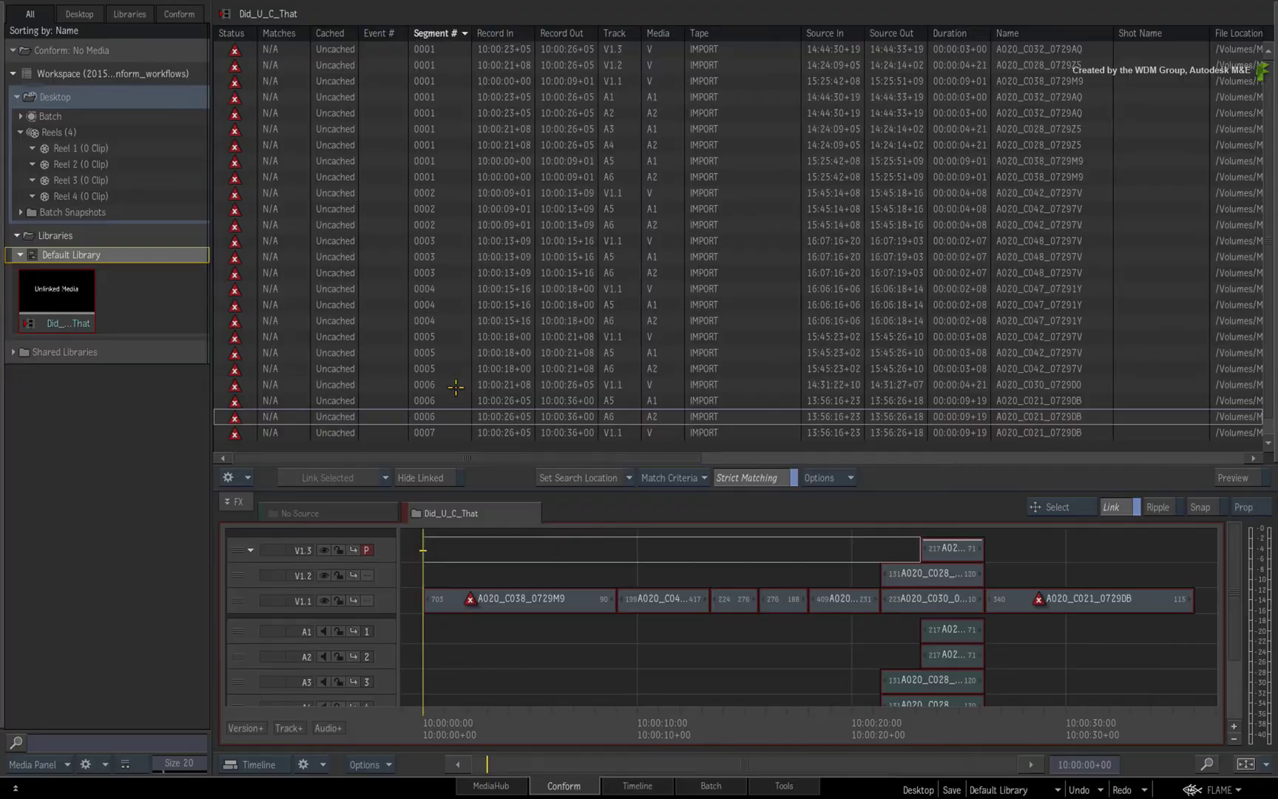
key("ctrl+shift+p")
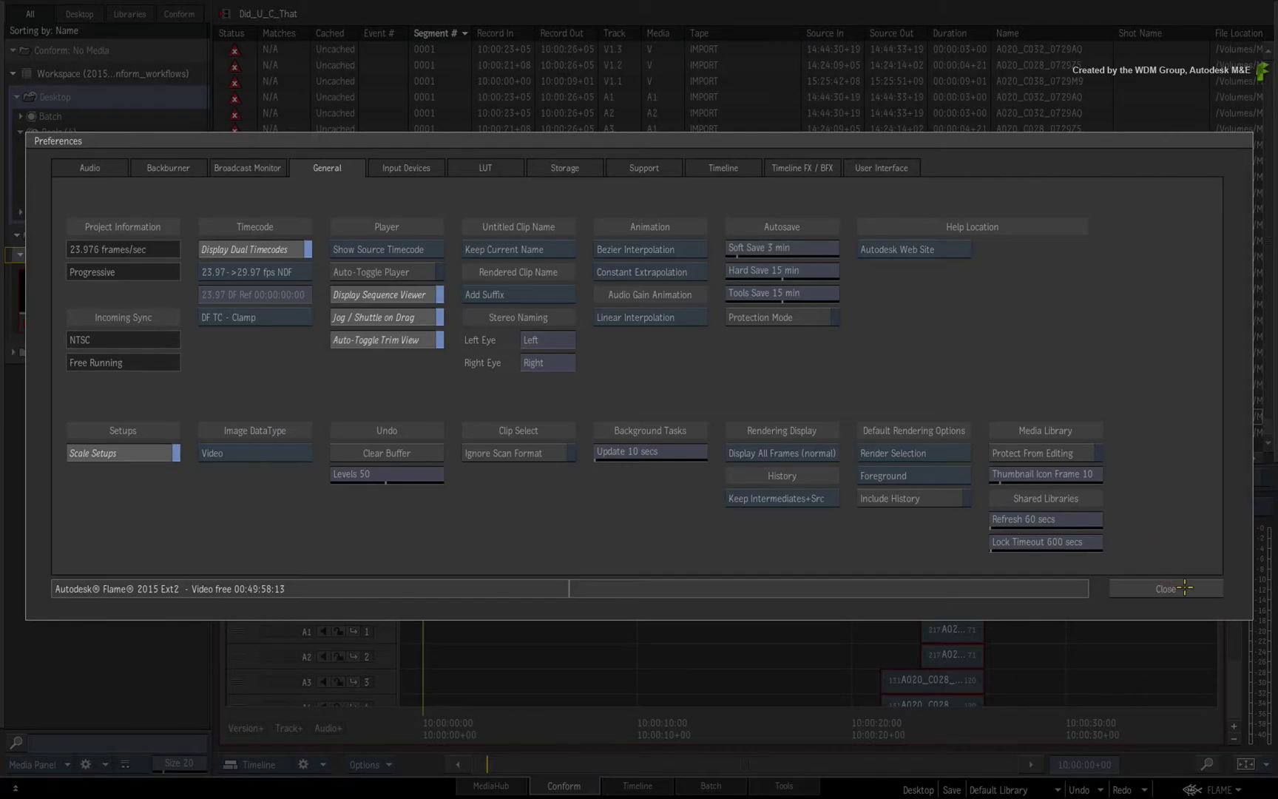
left_click(1166, 587)
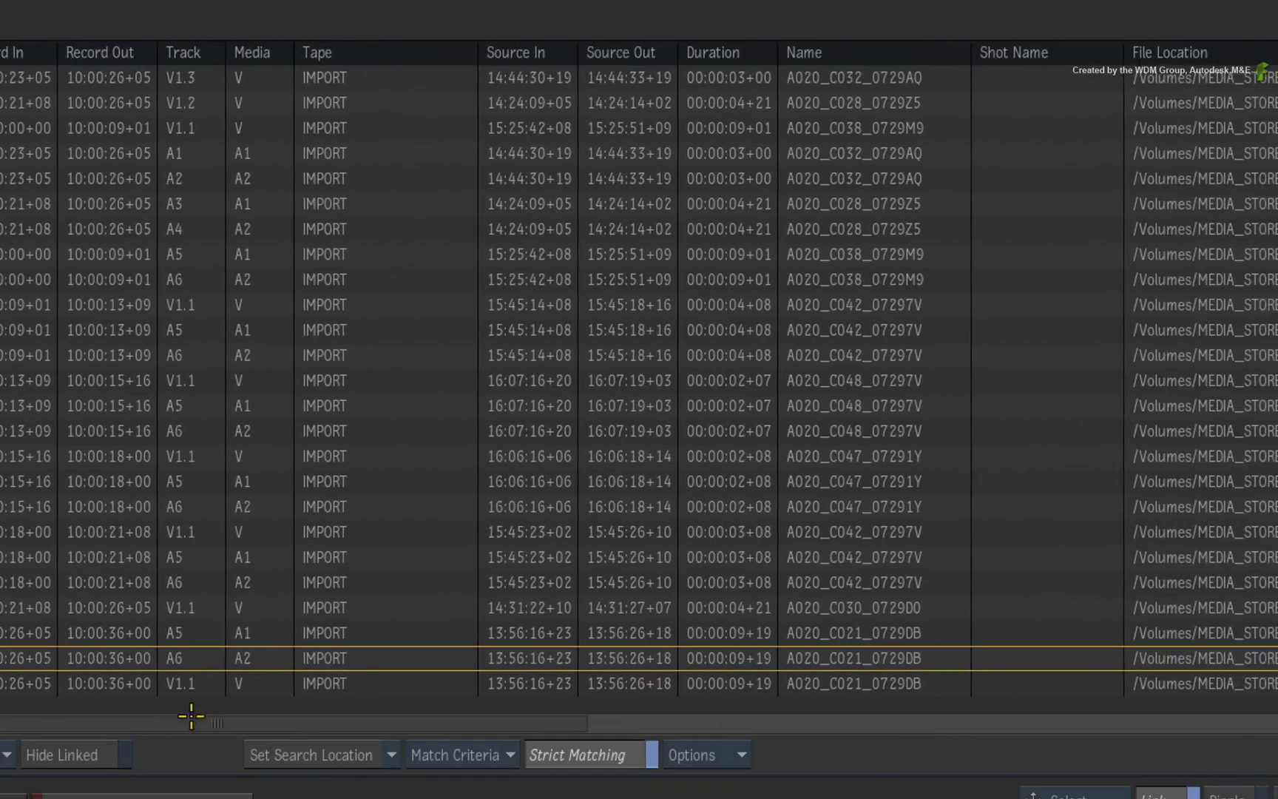
left_click_drag(191, 715, 217, 705)
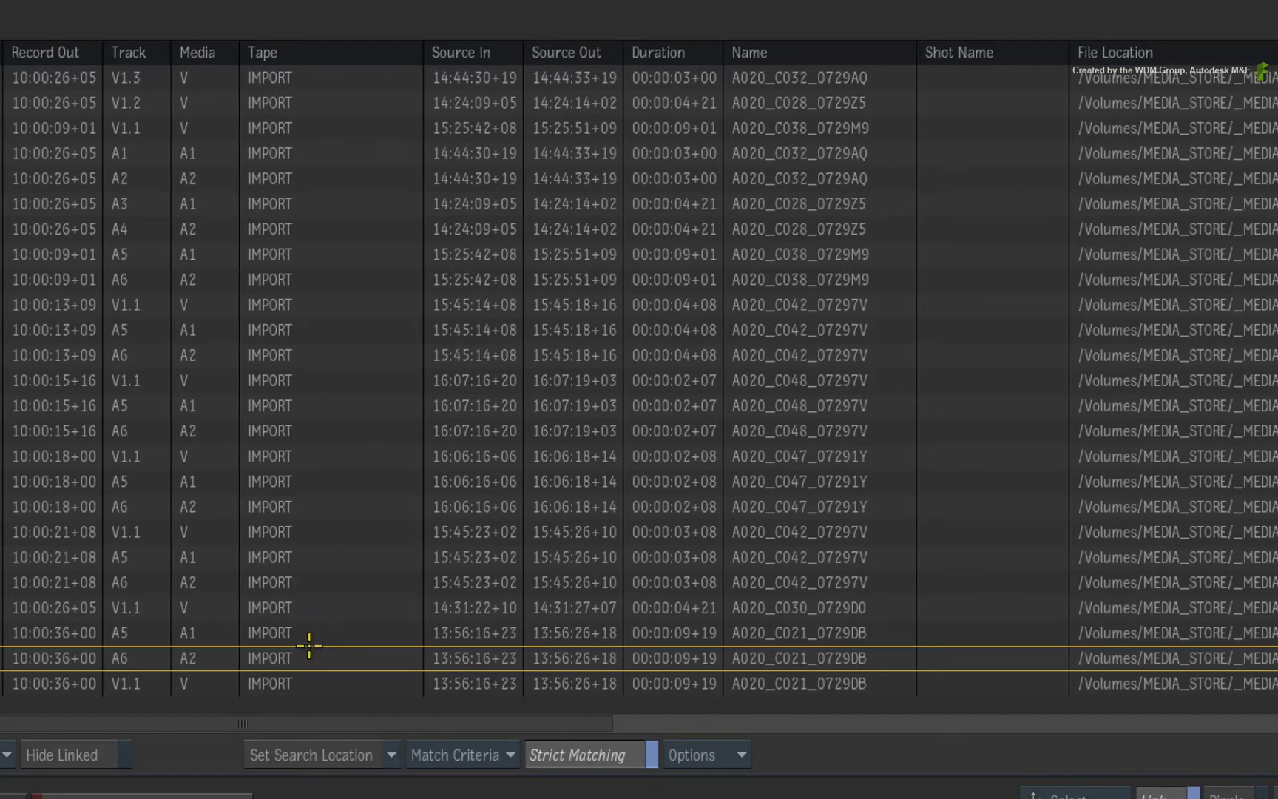
left_click_drag(248, 721, 500, 696)
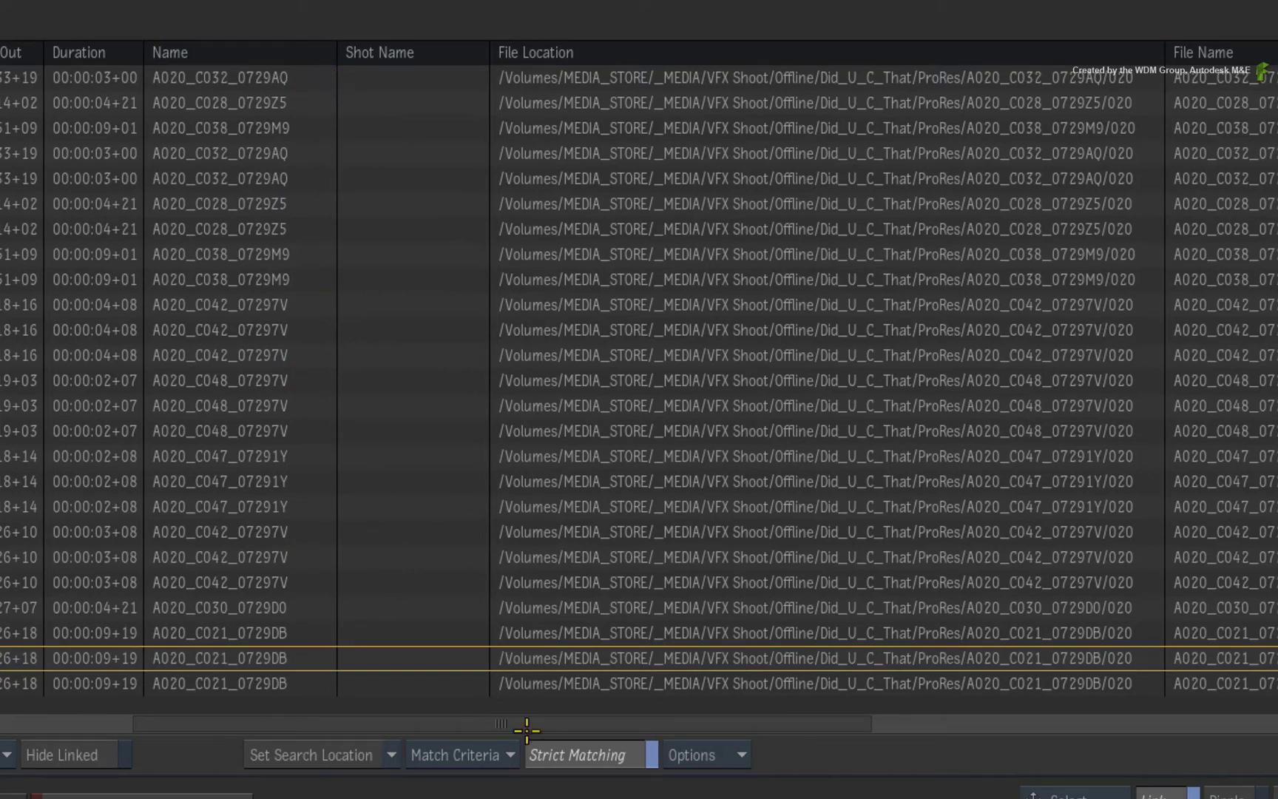
left_click_drag(514, 718, 679, 710)
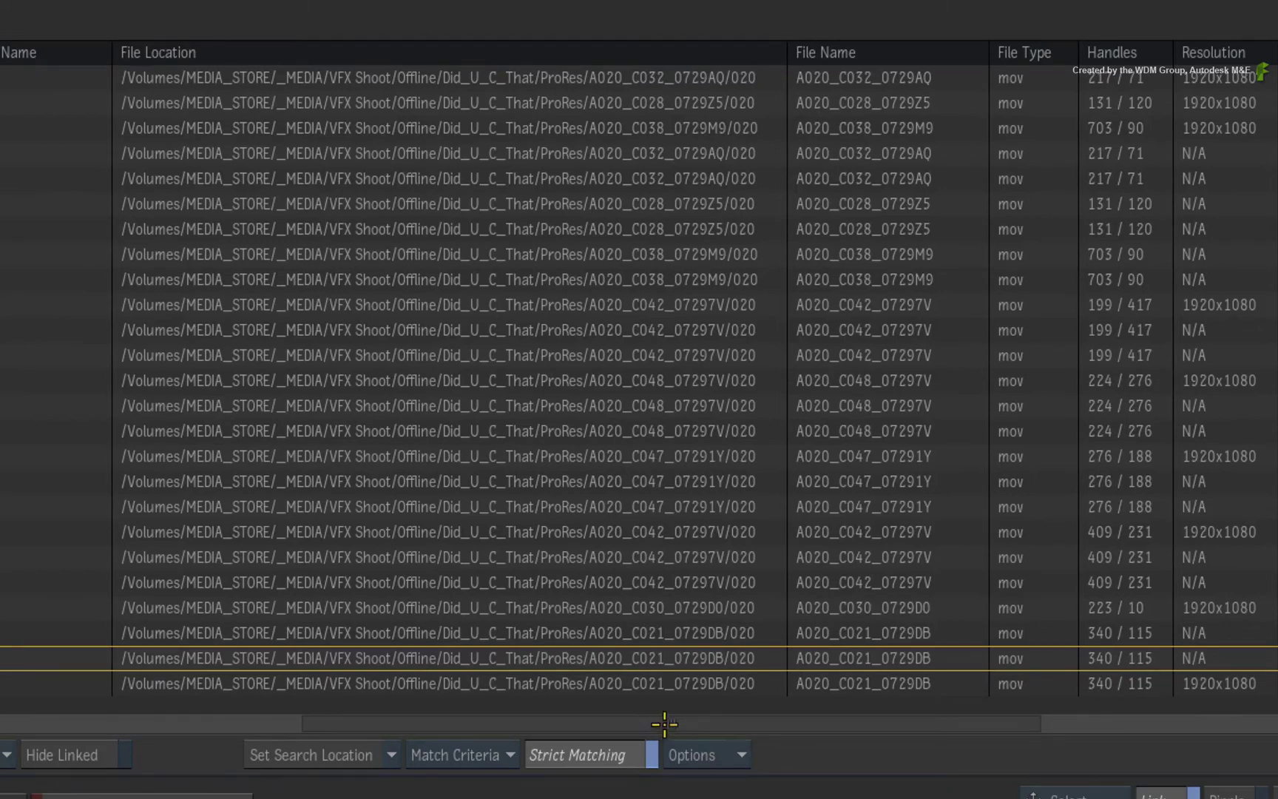
left_click_drag(664, 724, 274, 706)
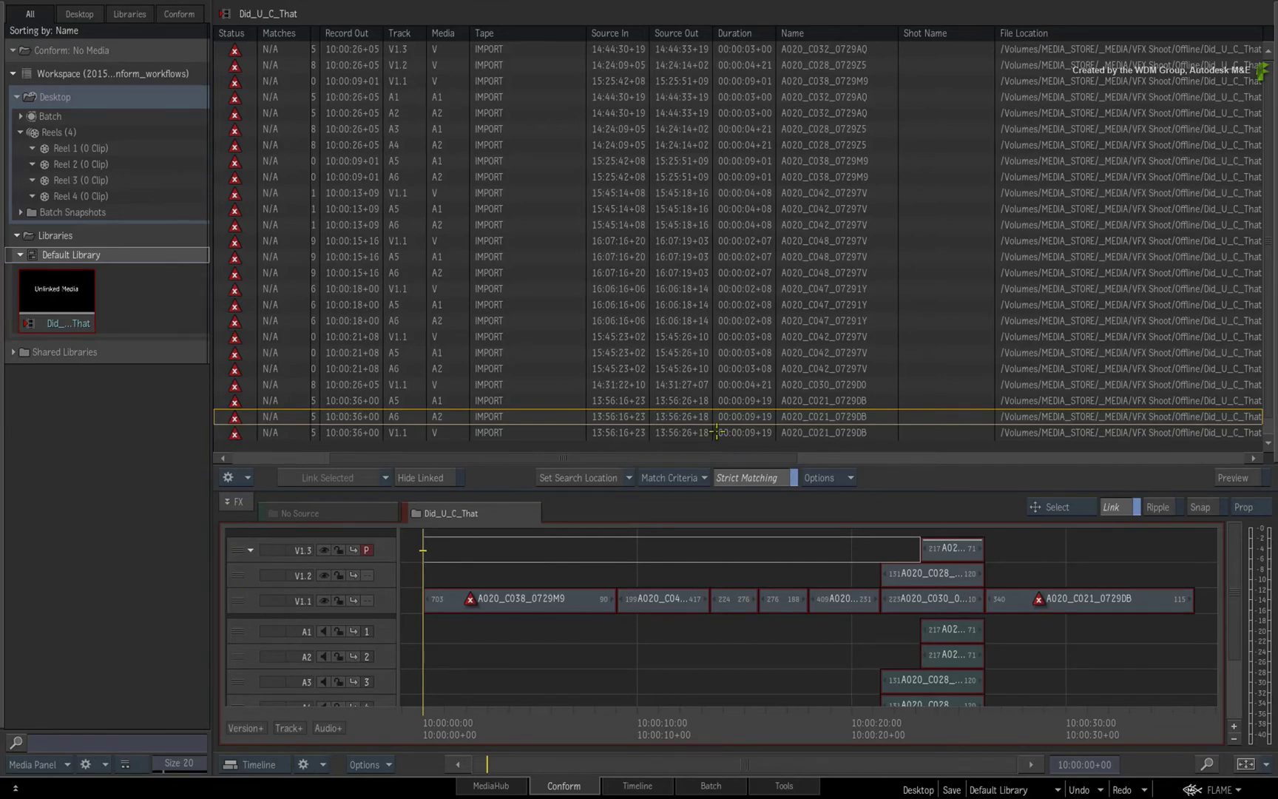
Browse MediaHub to the did_you_see_that/RED folder and load clip A020_C019_0729DD
left_click_drag(48, 293, 463, 724)
left_click(488, 784)
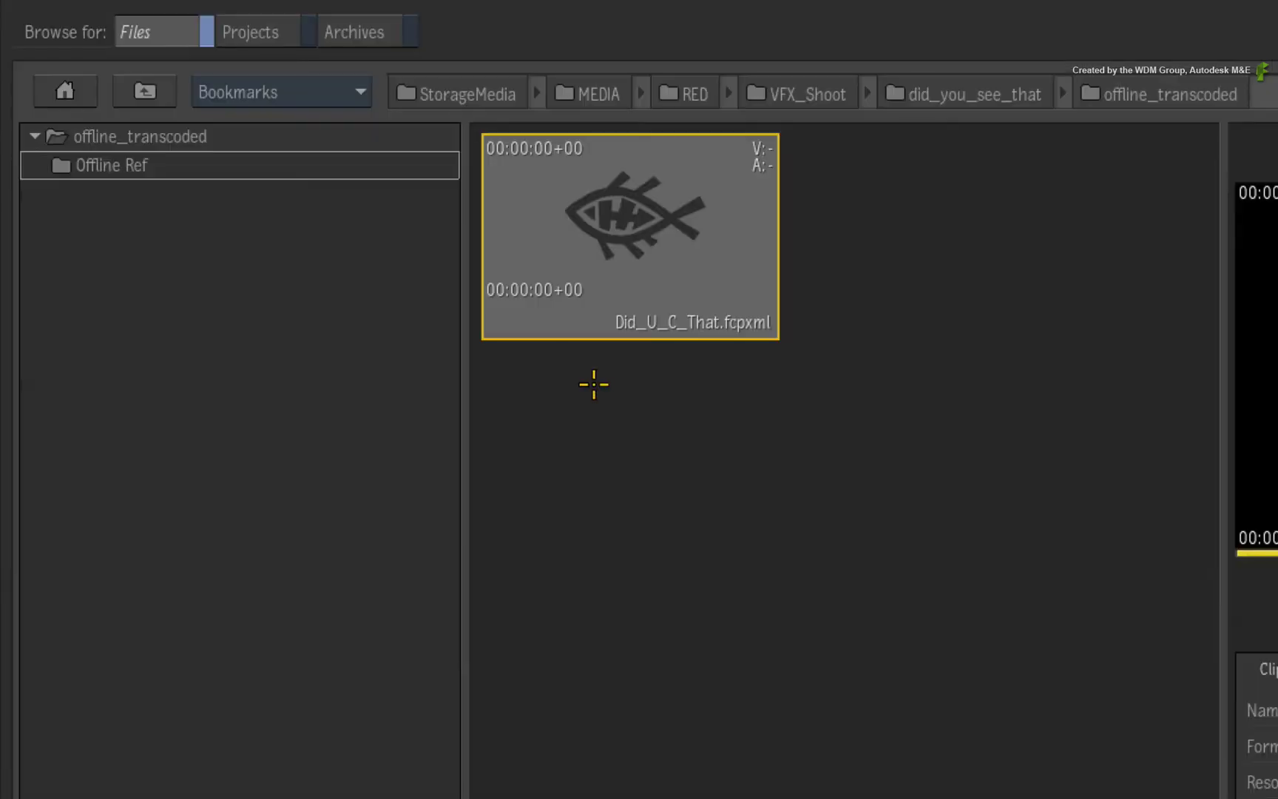
left_click(144, 91)
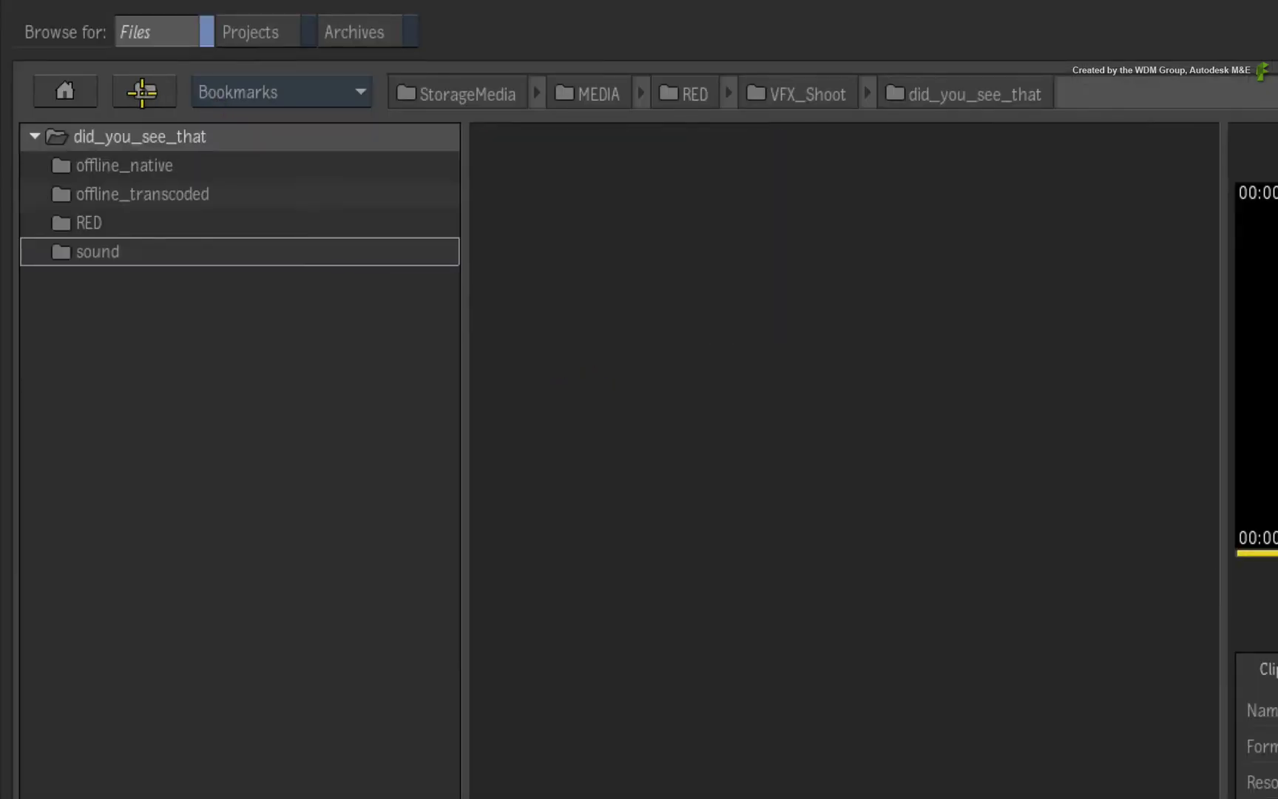
double_click(94, 221)
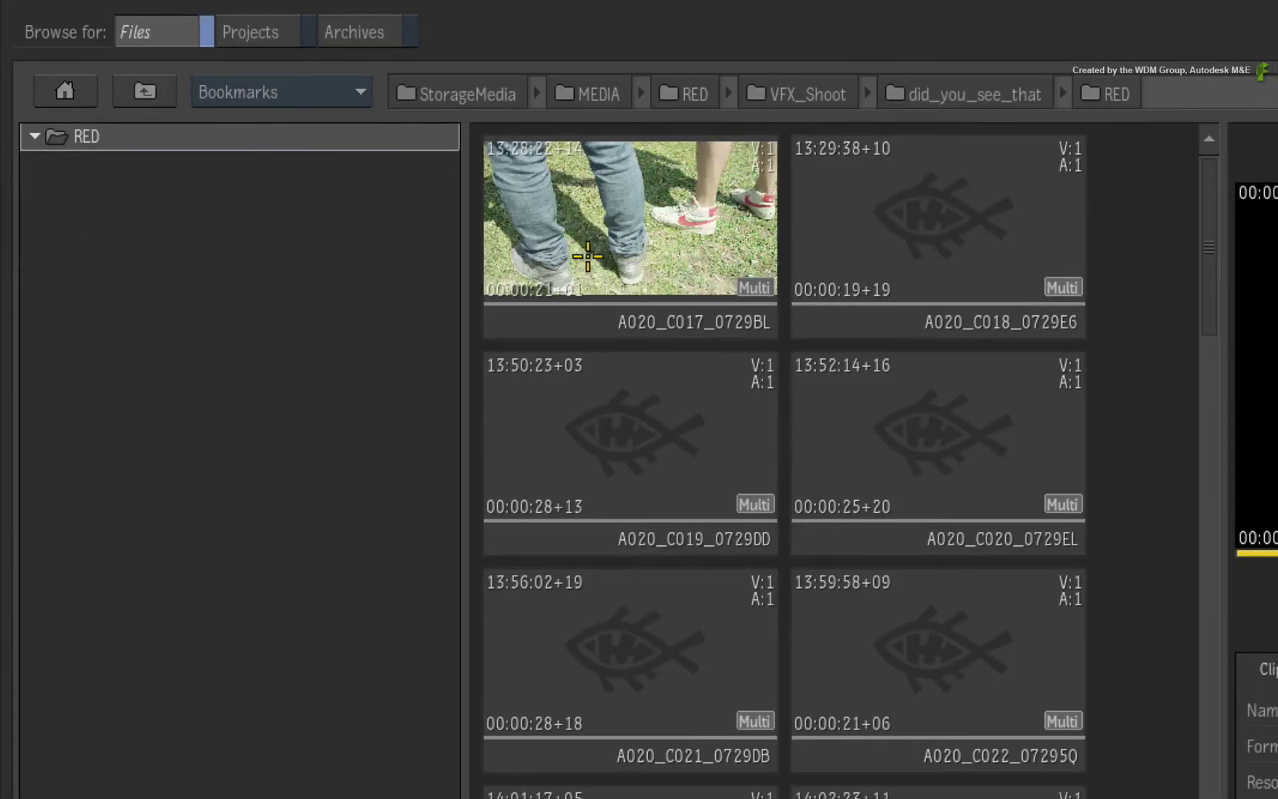
left_click(571, 540)
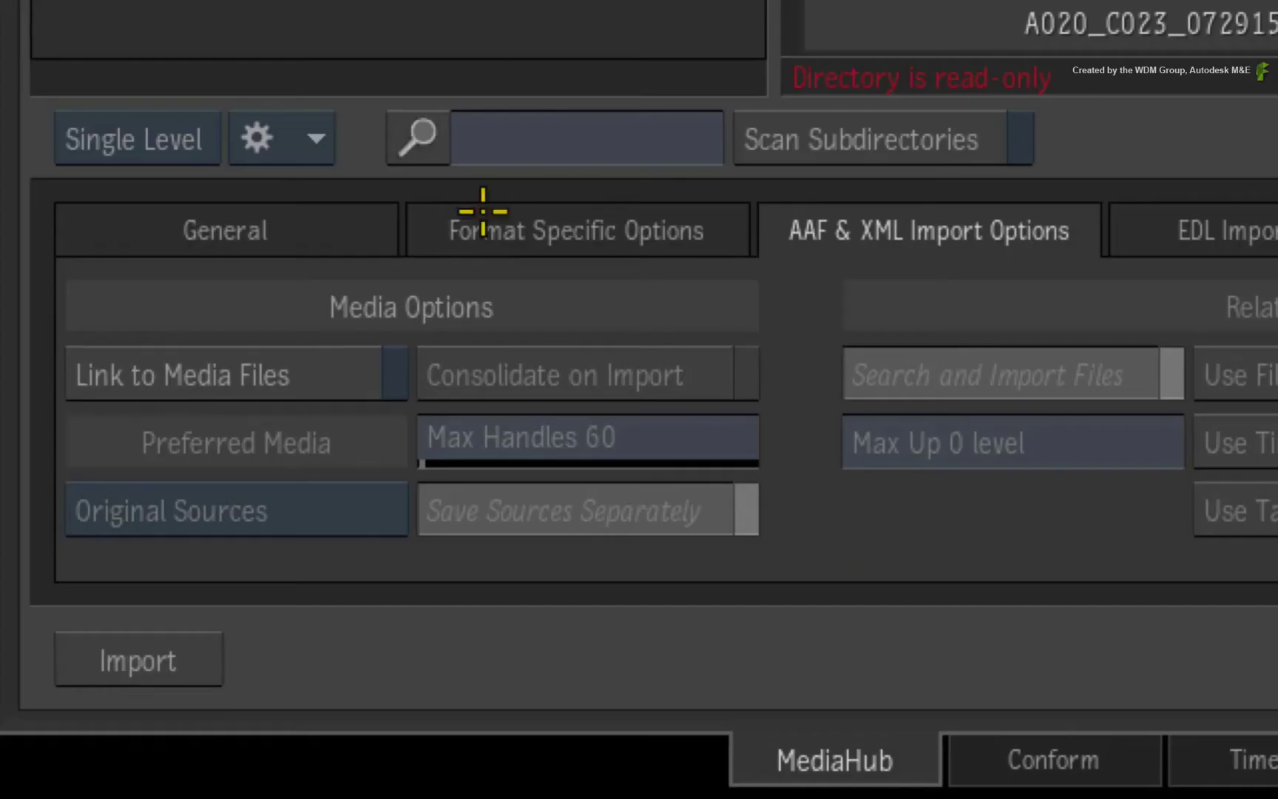
Change the R3D Debayering option Debayer Mode from Quarter to Full
left_click(530, 231)
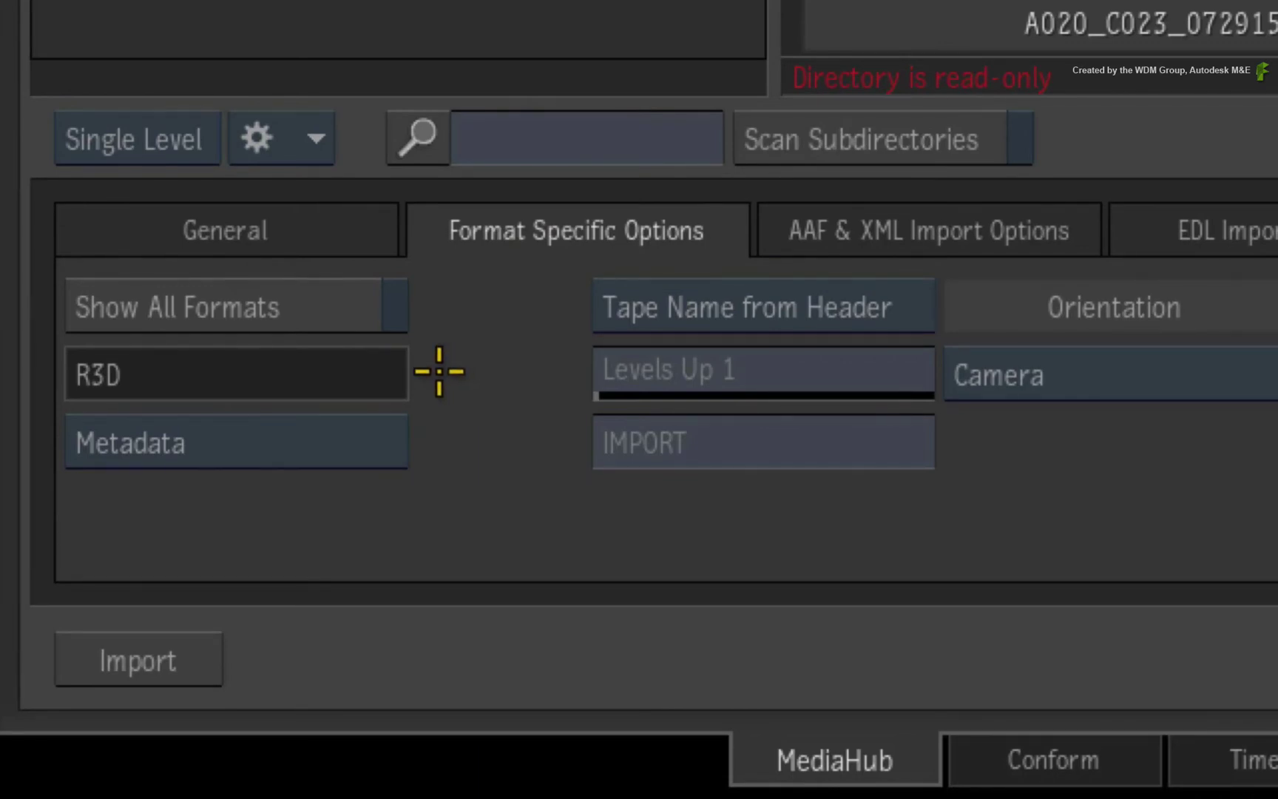
left_click(332, 448)
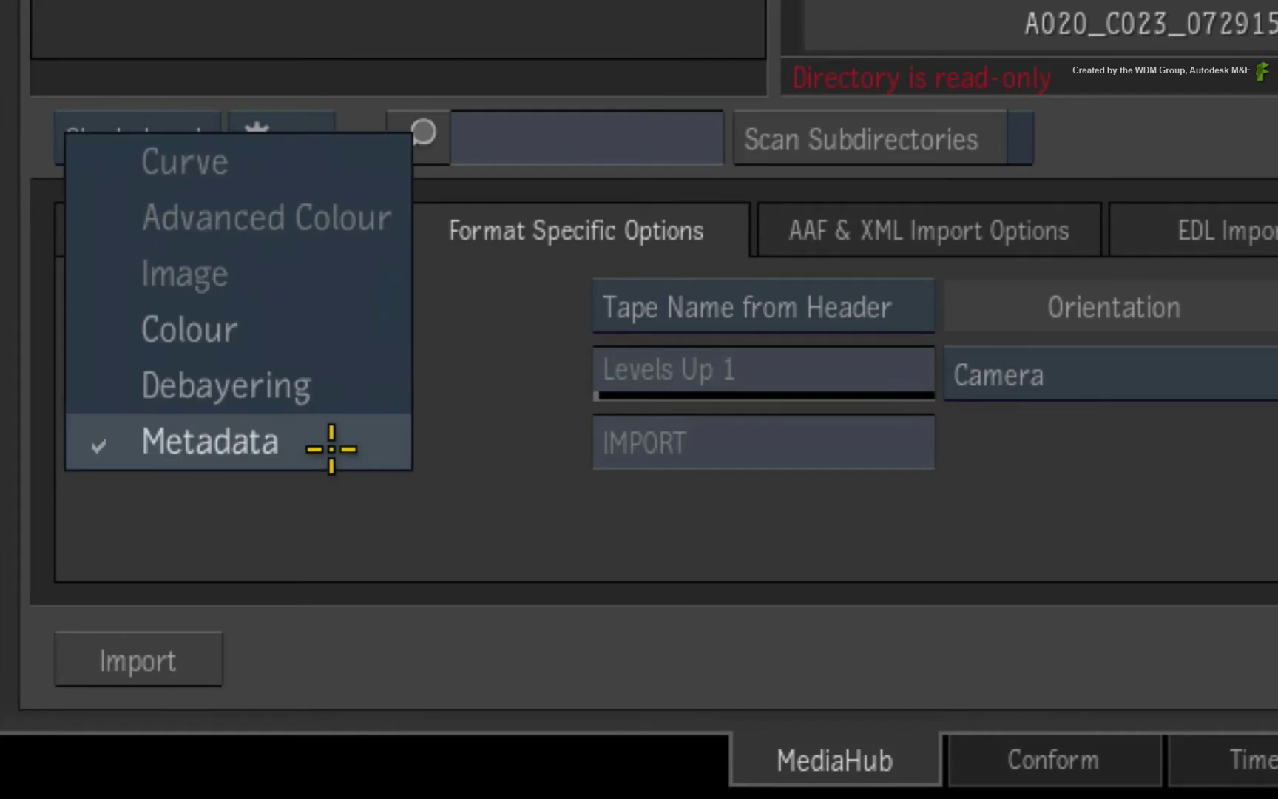
left_click(349, 385)
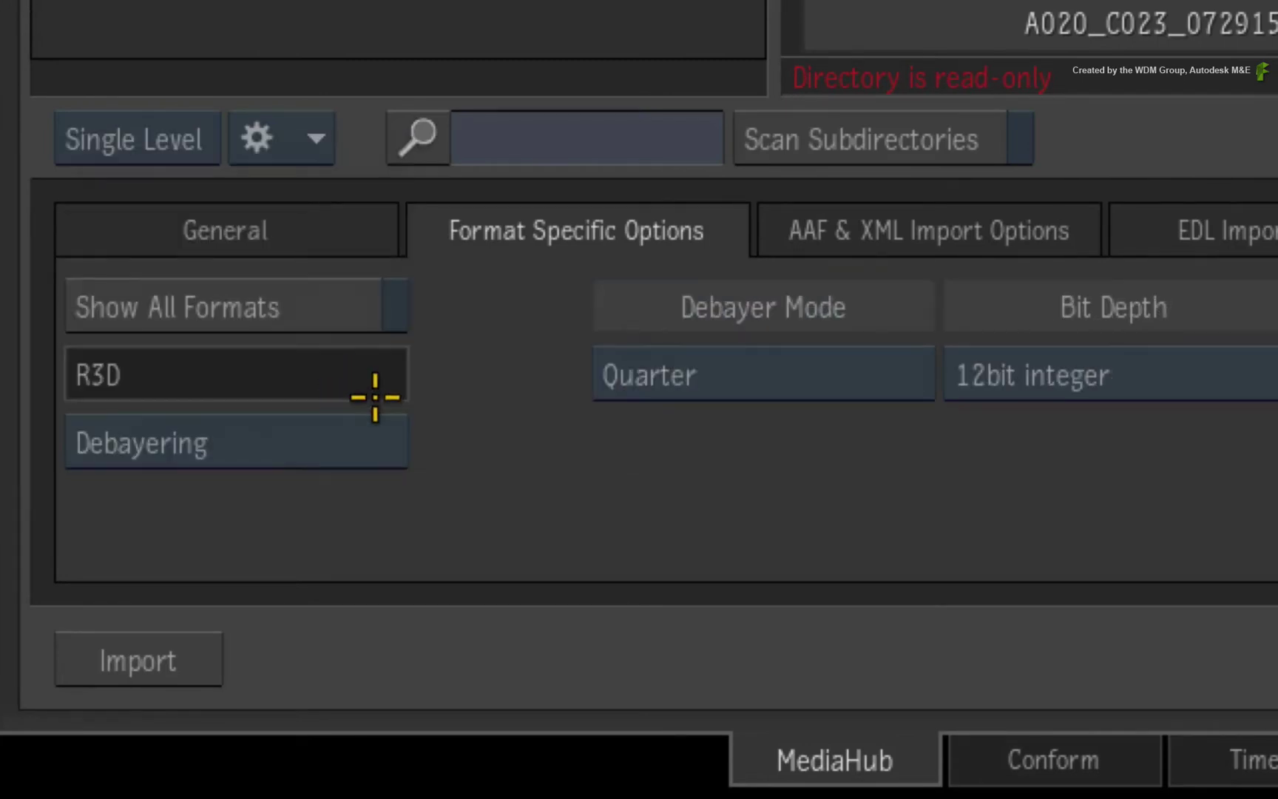
left_click(854, 372)
left_click(813, 525)
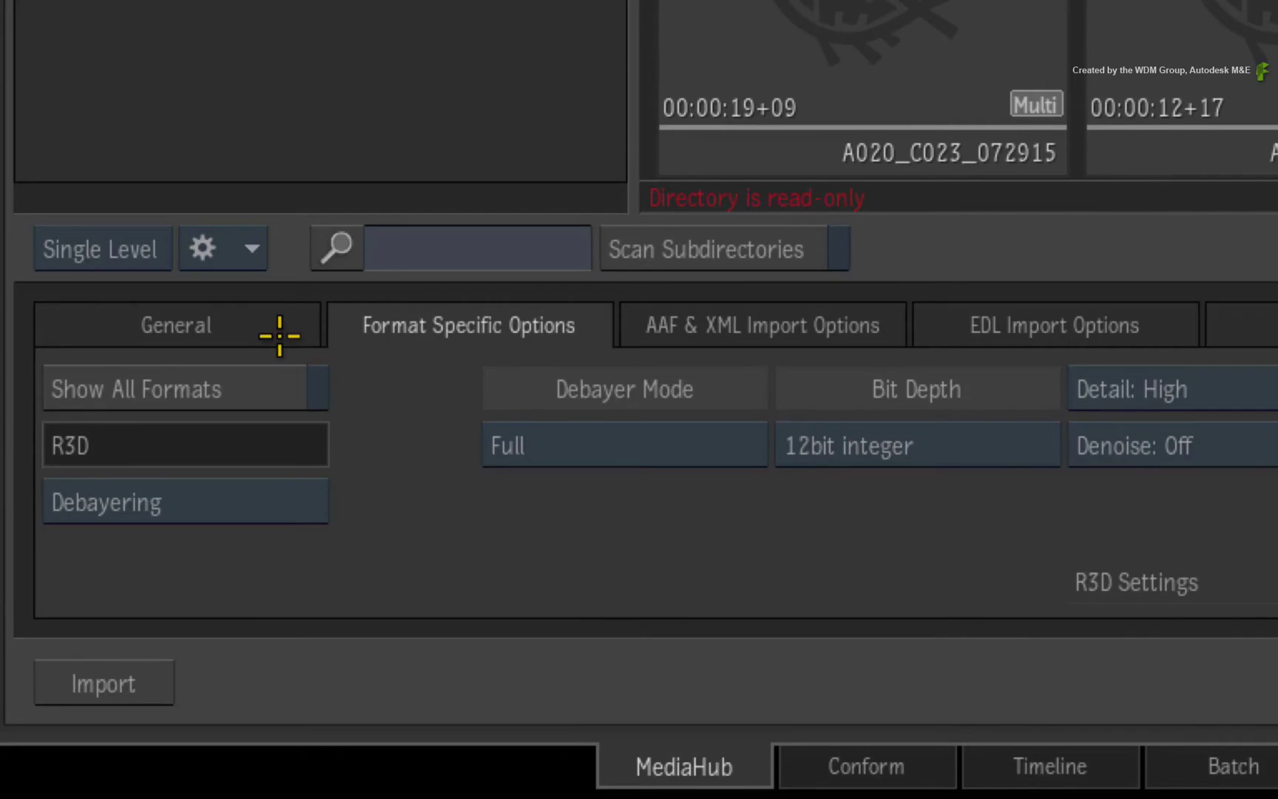
Set the General import Bit Depth to 10-bit
left_click(273, 332)
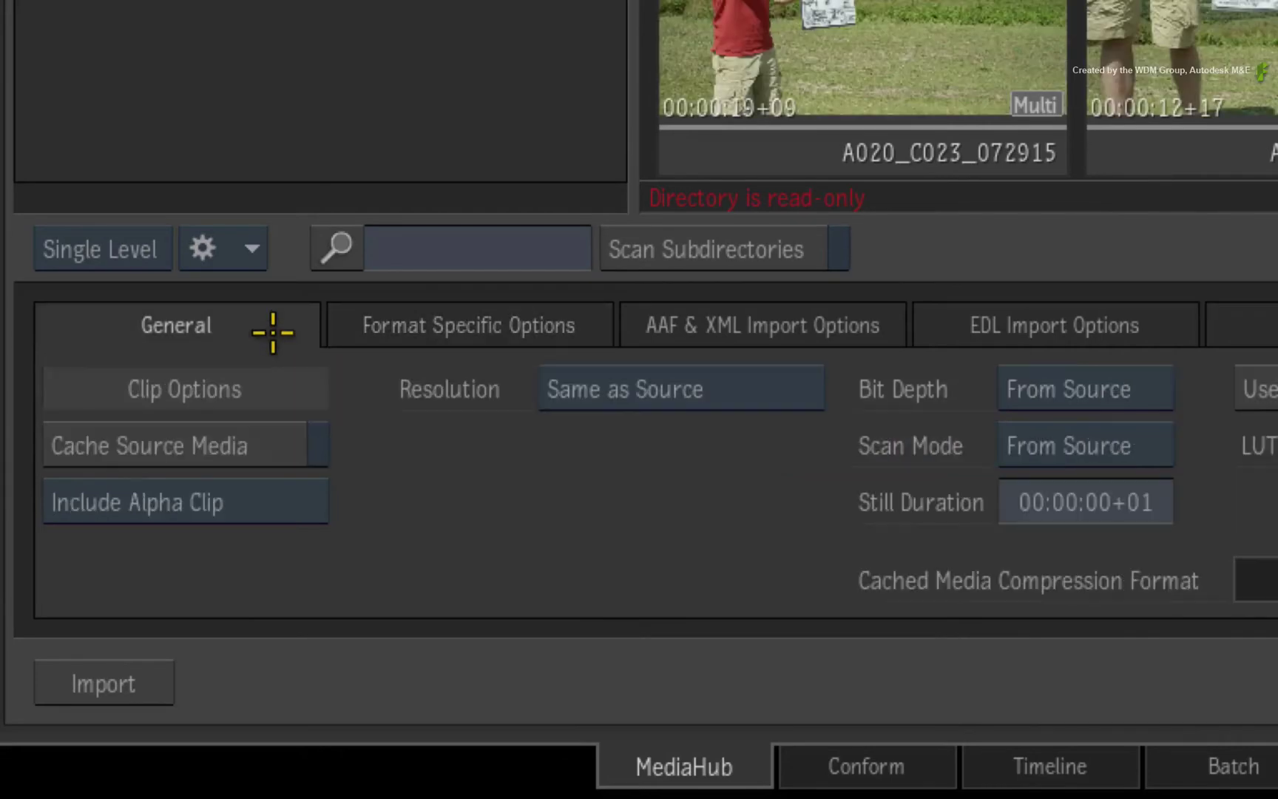
left_click(1130, 388)
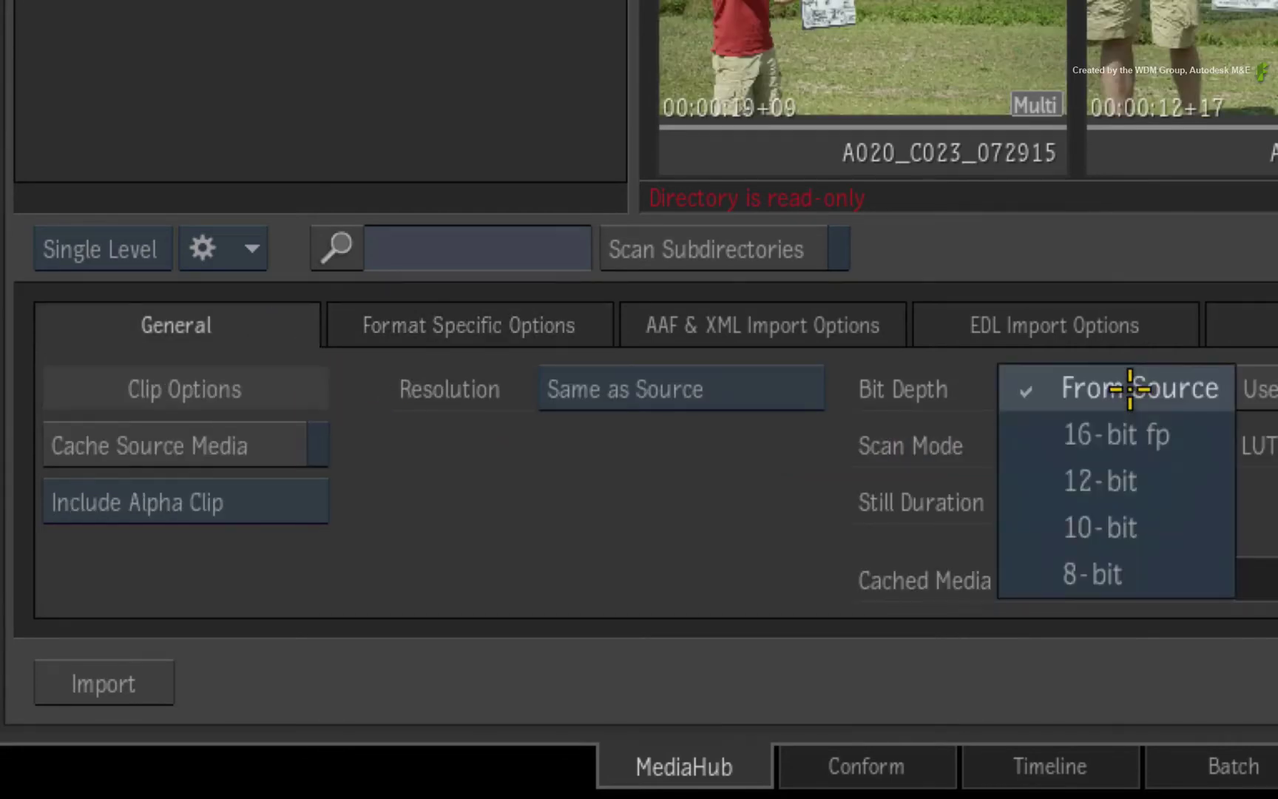
key("Escape")
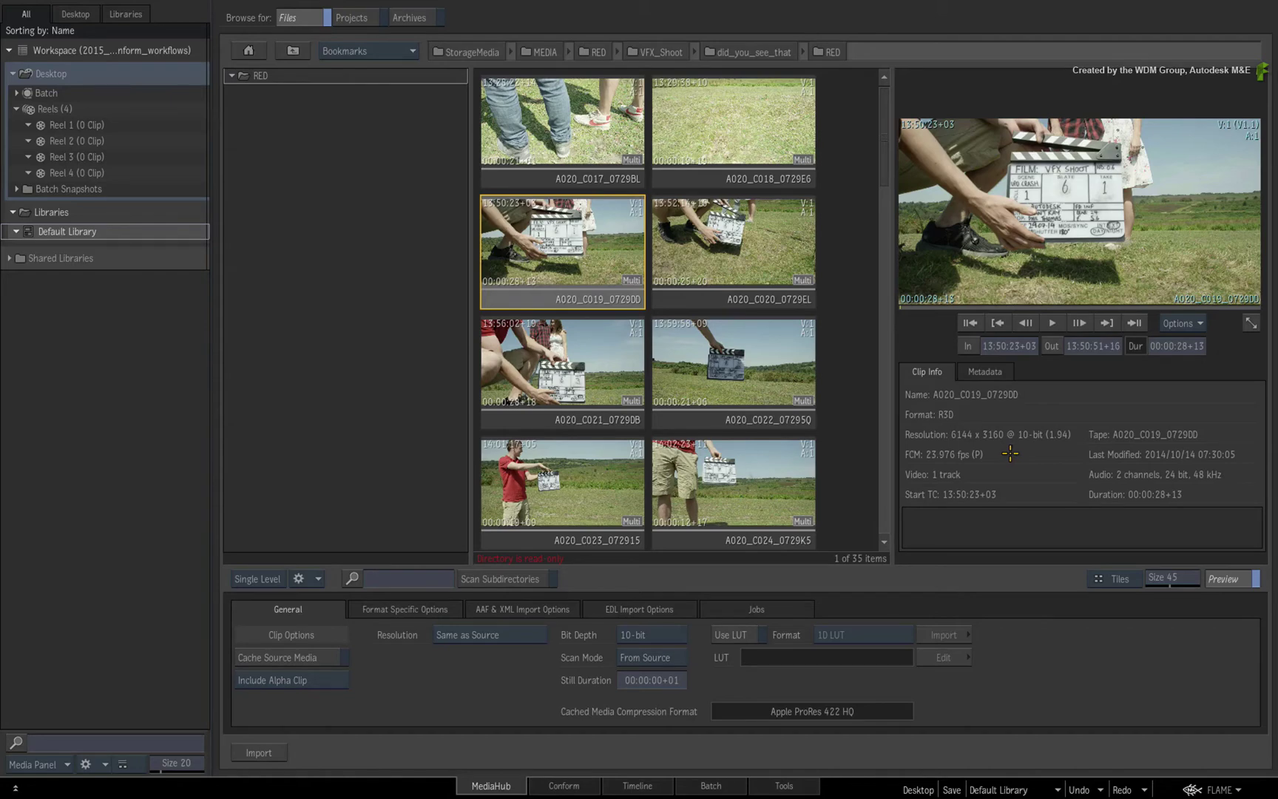
left_click(494, 611)
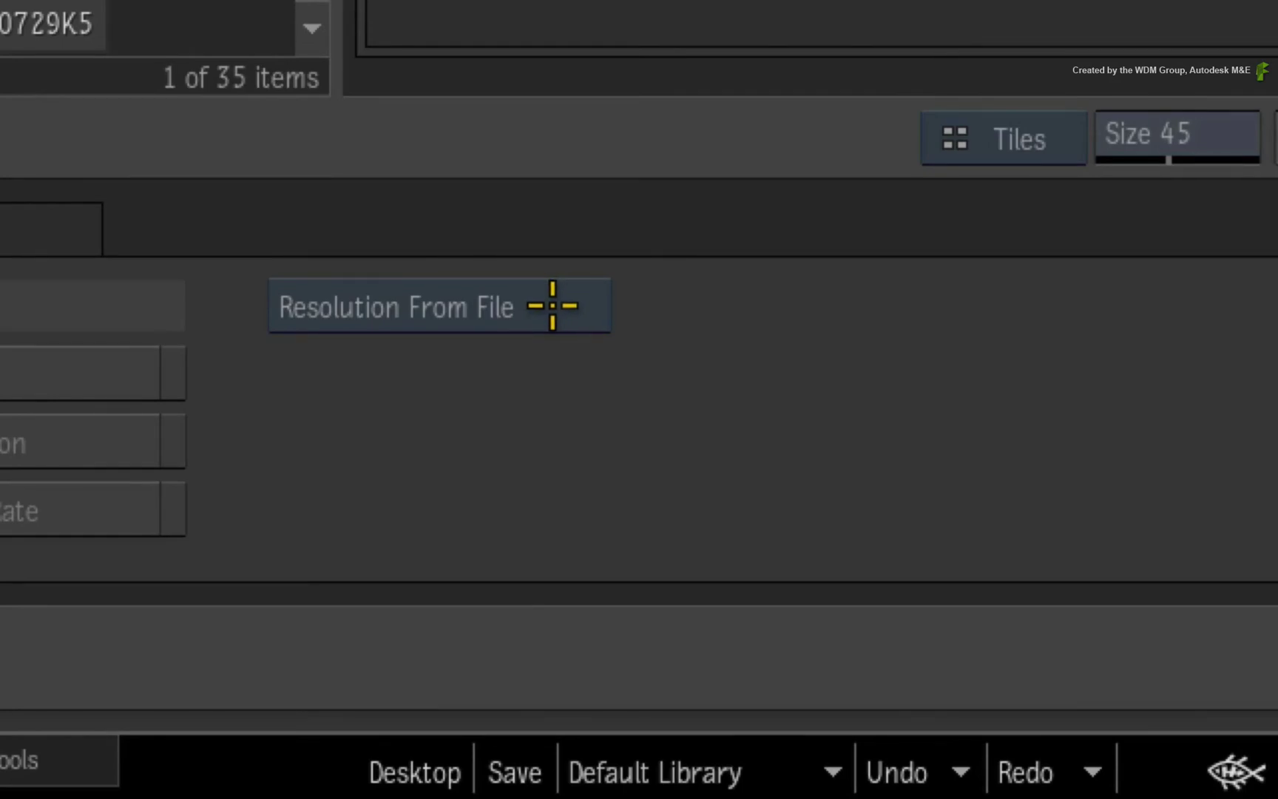
Set a custom 6144 x 3160 import resolution copied from the selected RED clip
left_click(550, 303)
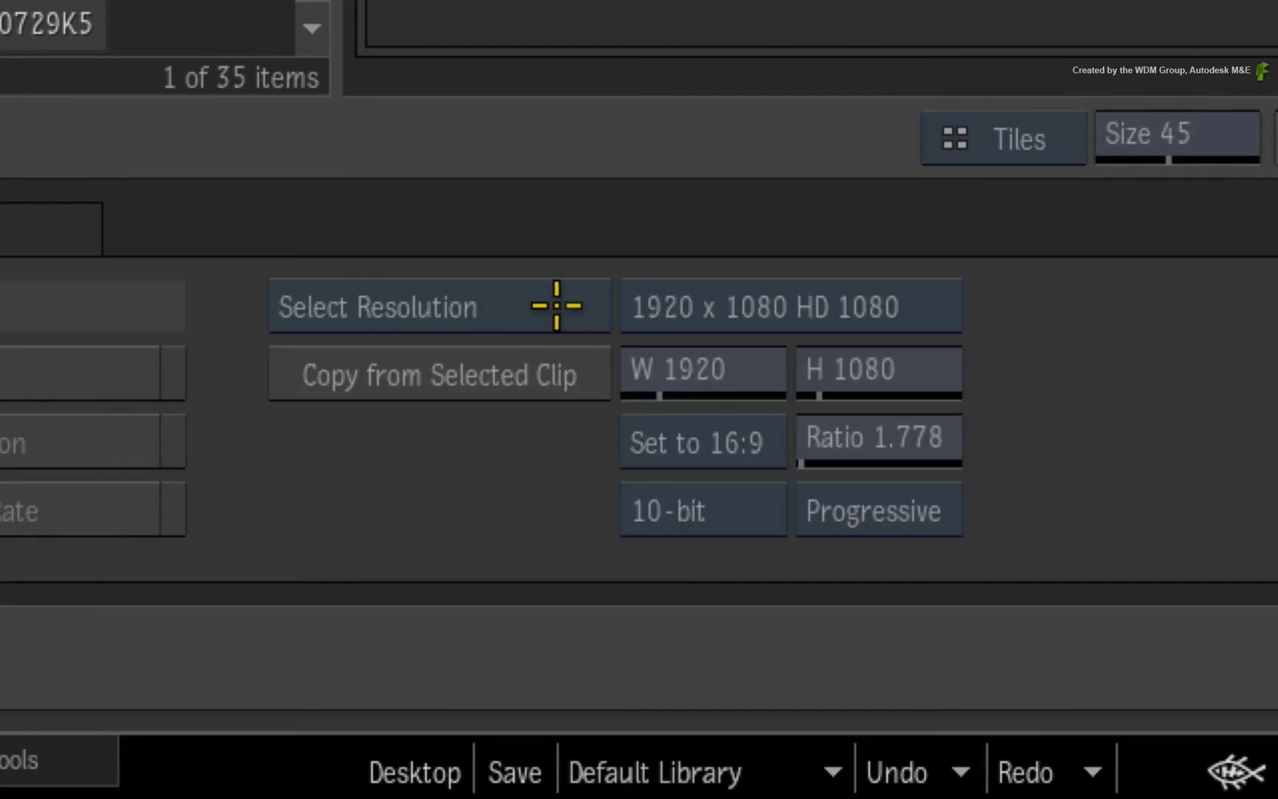
left_click(465, 373)
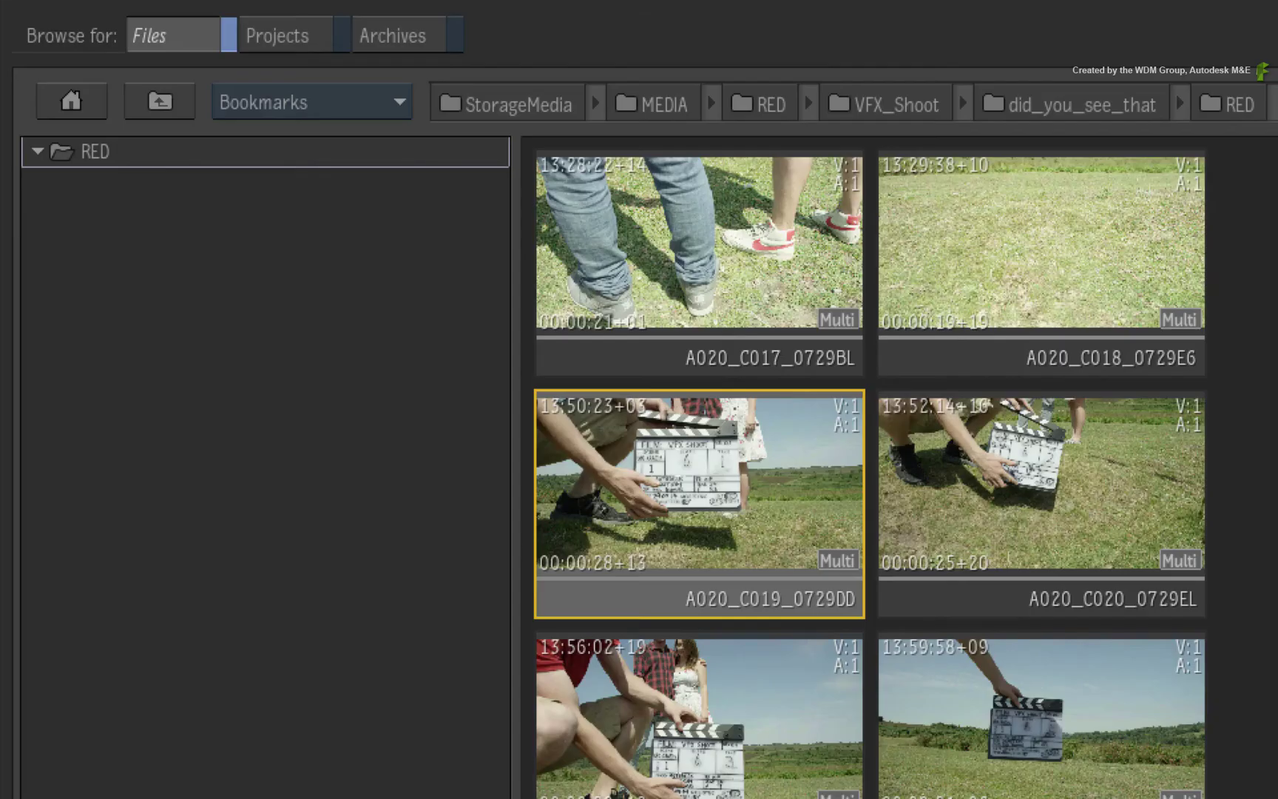
Select Did_U_C_That.fcpxml in offline_transcoded, enable Link to Media Files, and save the project
left_click(157, 101)
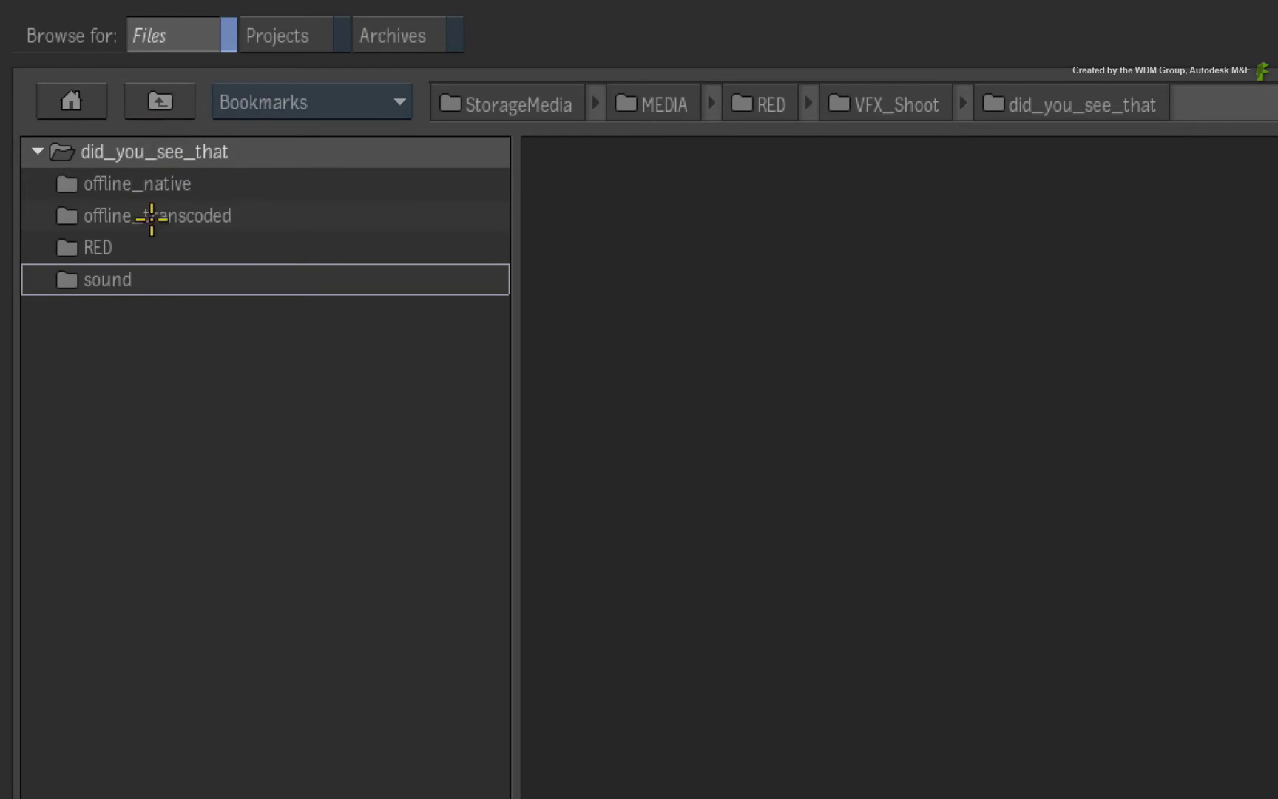
double_click(162, 215)
left_click(702, 325)
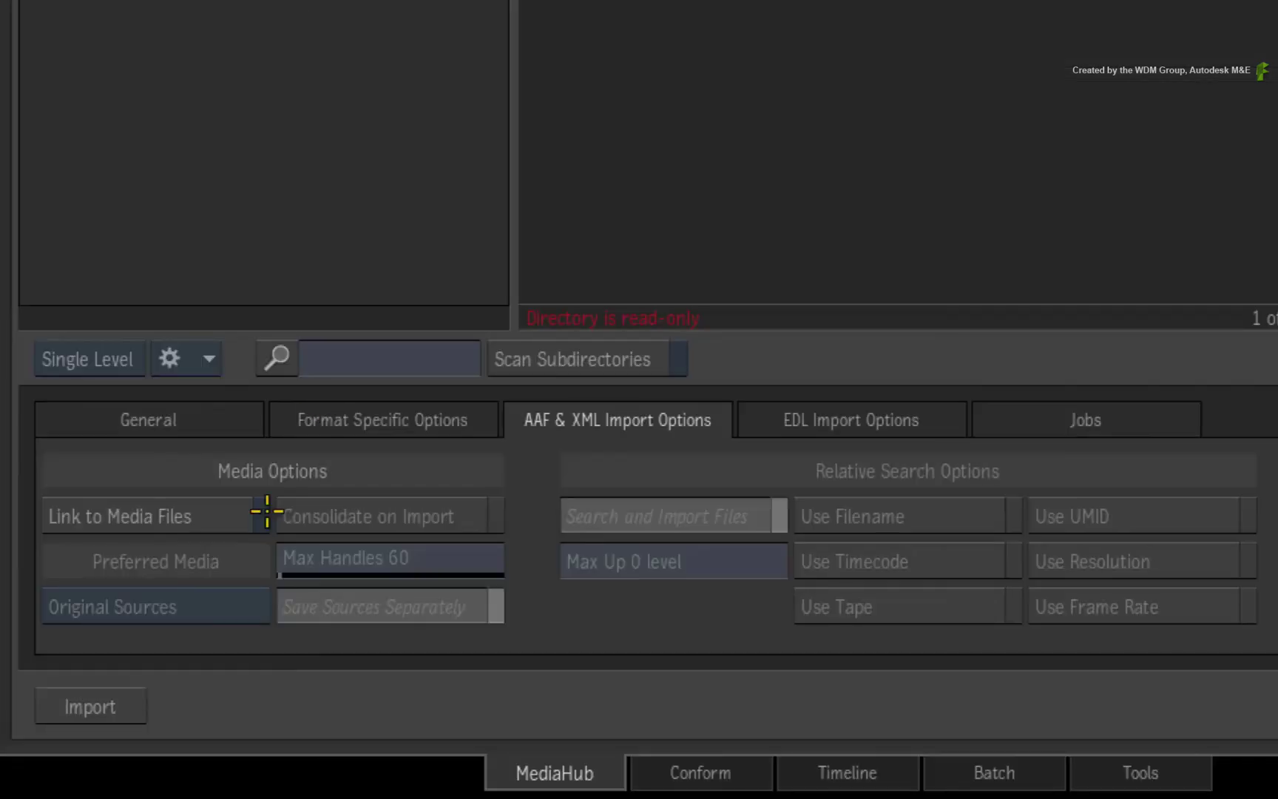
left_click(234, 523)
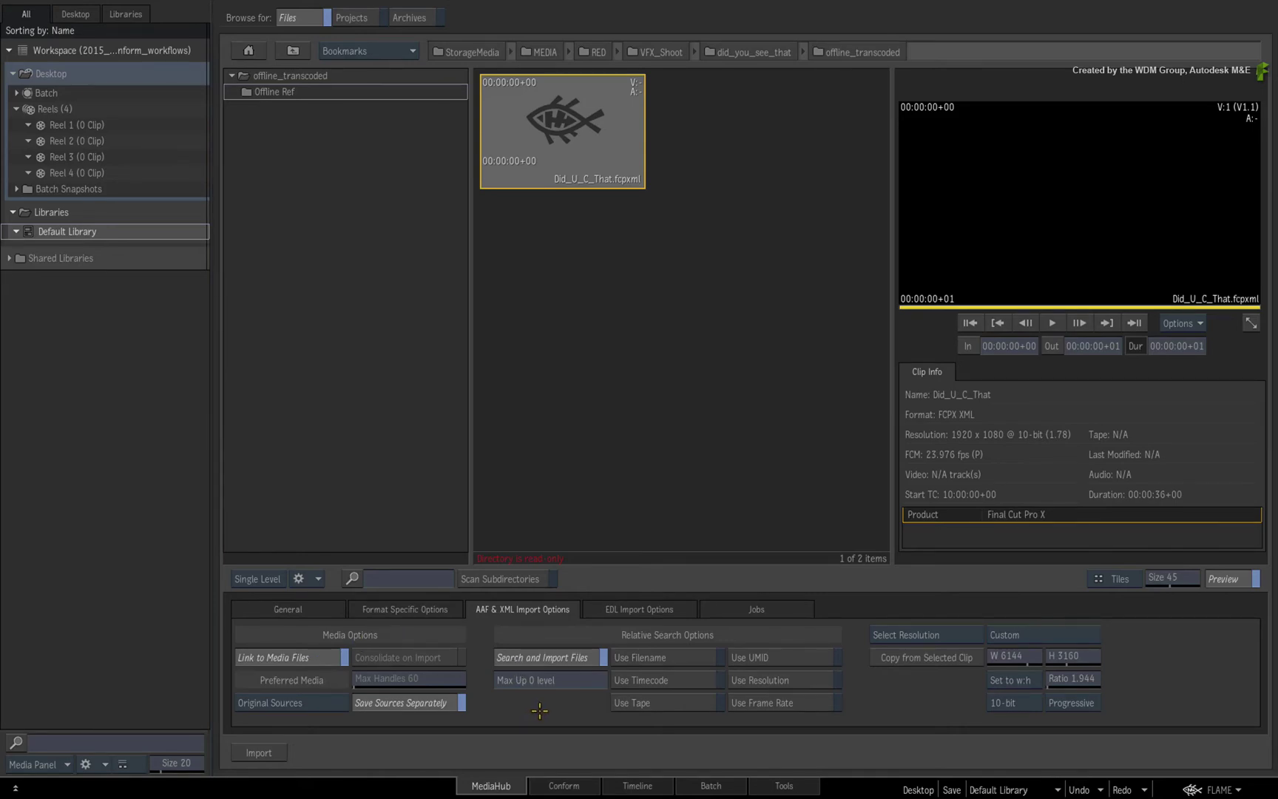
key("ctrl+s")
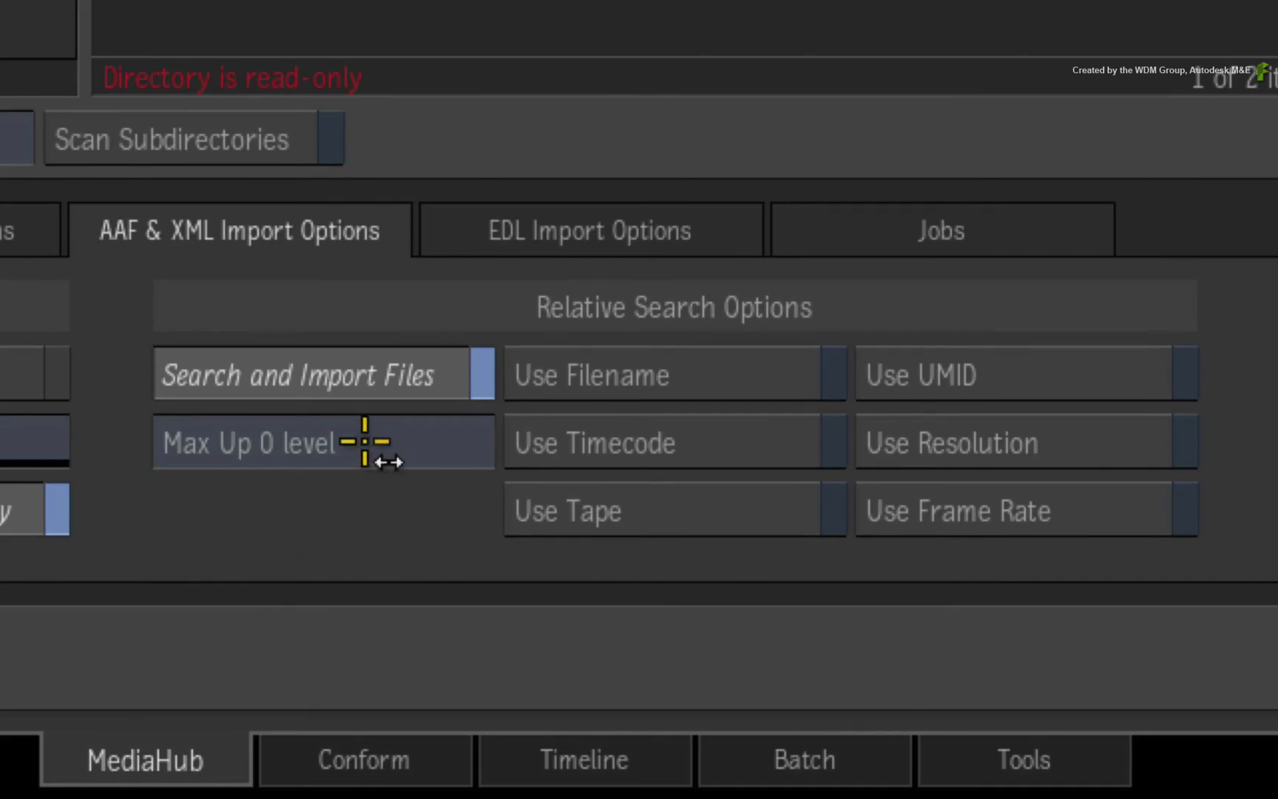
Set the XML relative search to Max Up 1 level and enable Use Timecode for Did_U_C_That.fcpxml
left_click_drag(364, 442, 390, 429)
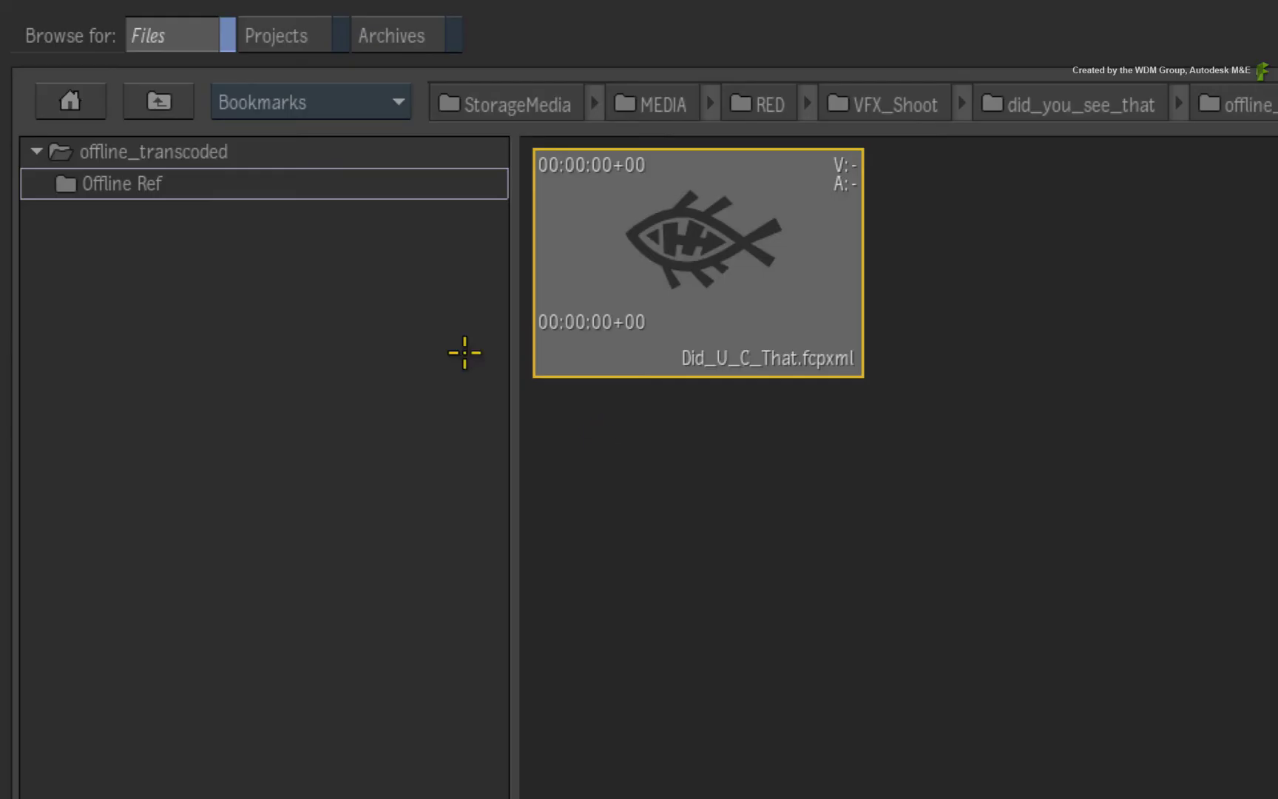
left_click(161, 102)
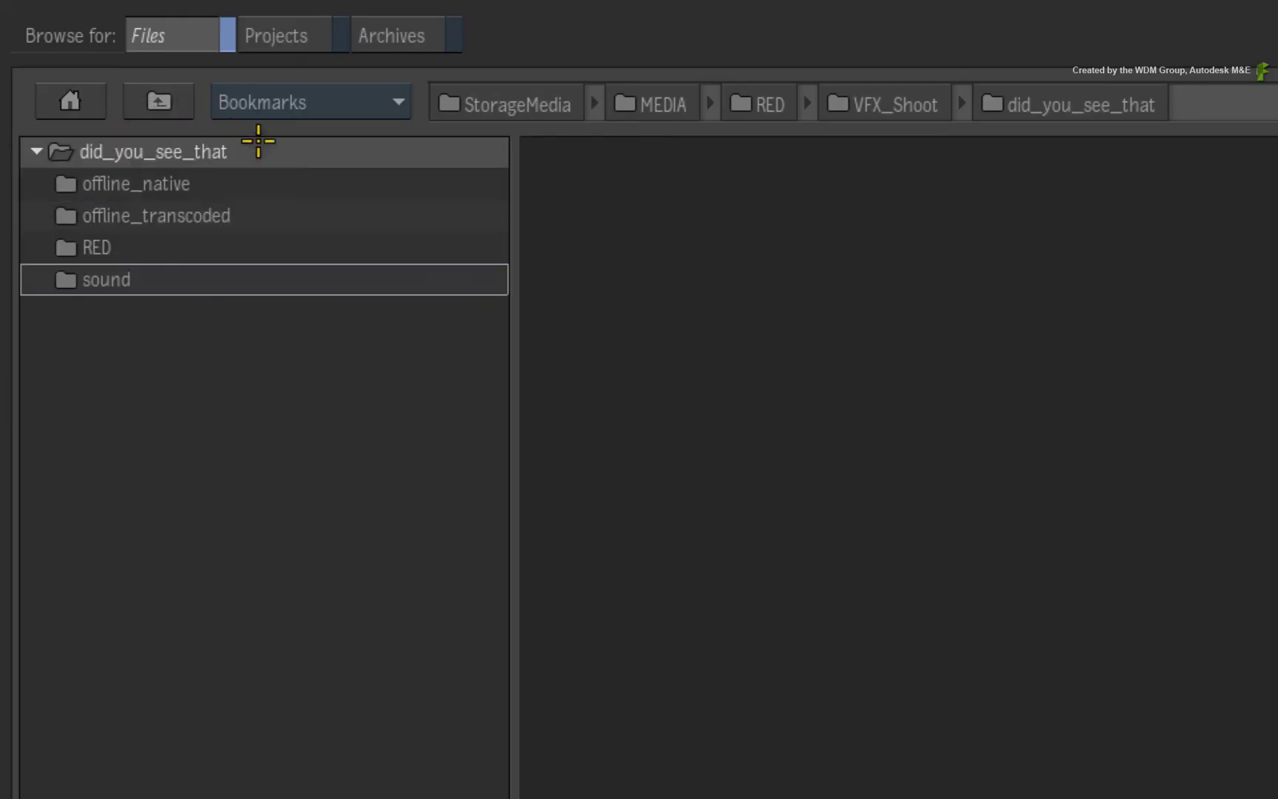
left_click(171, 246)
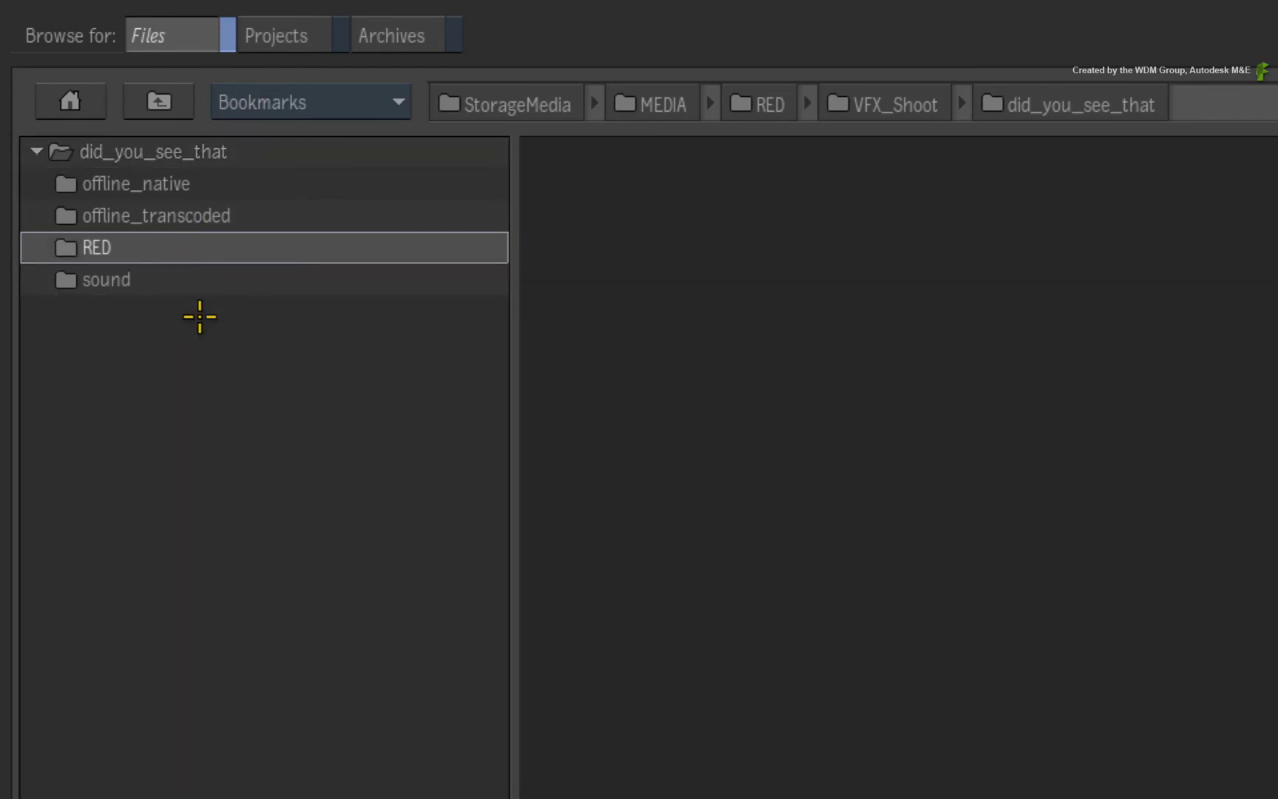
left_click(243, 216)
double_click(243, 216)
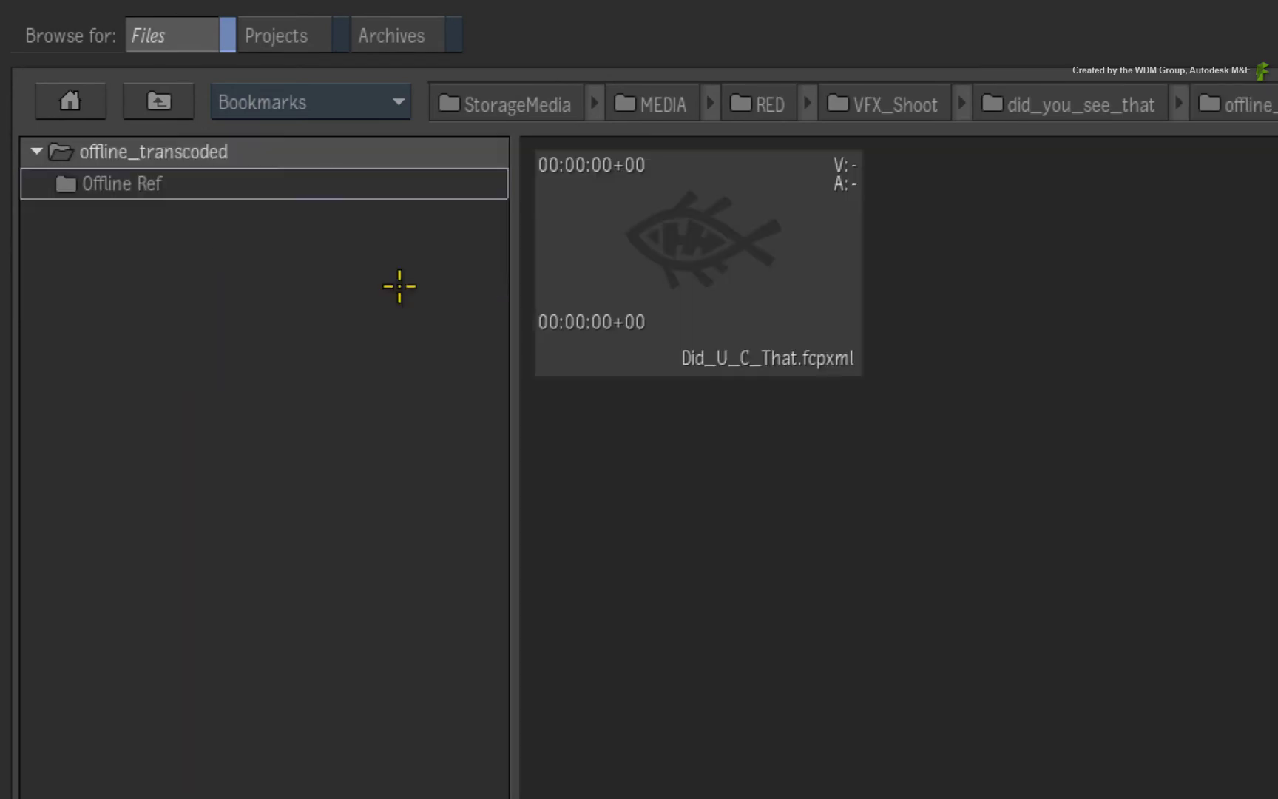
left_click(733, 283)
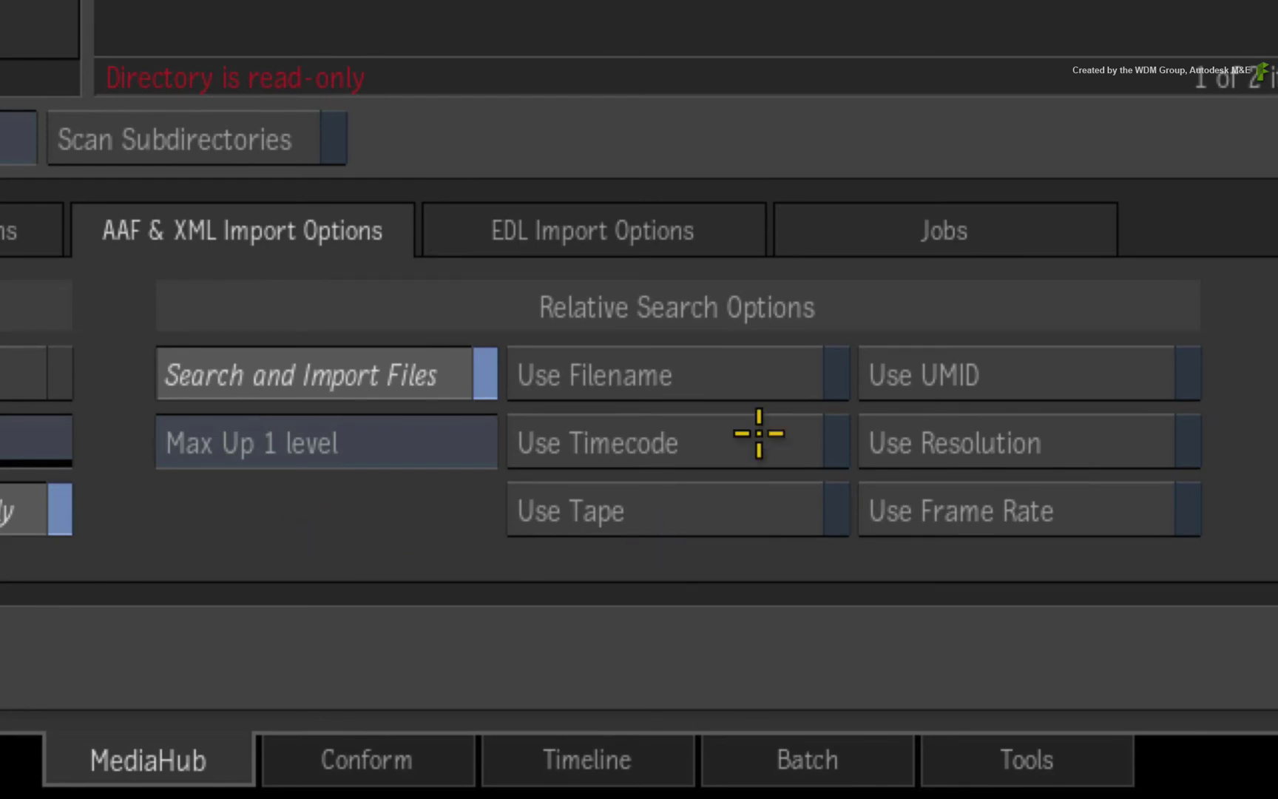
left_click(729, 439)
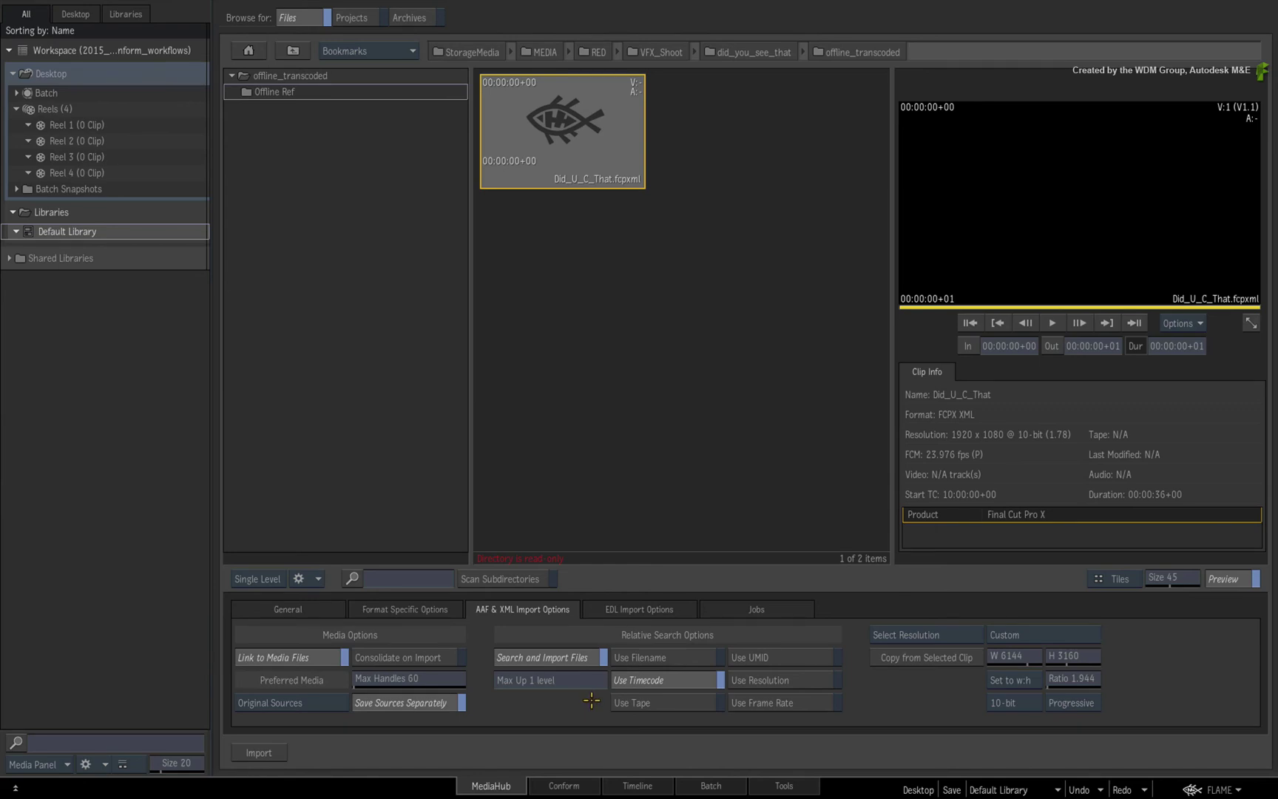
Add Name to the conform Match Criteria alongside Source Timecode
left_click(586, 786)
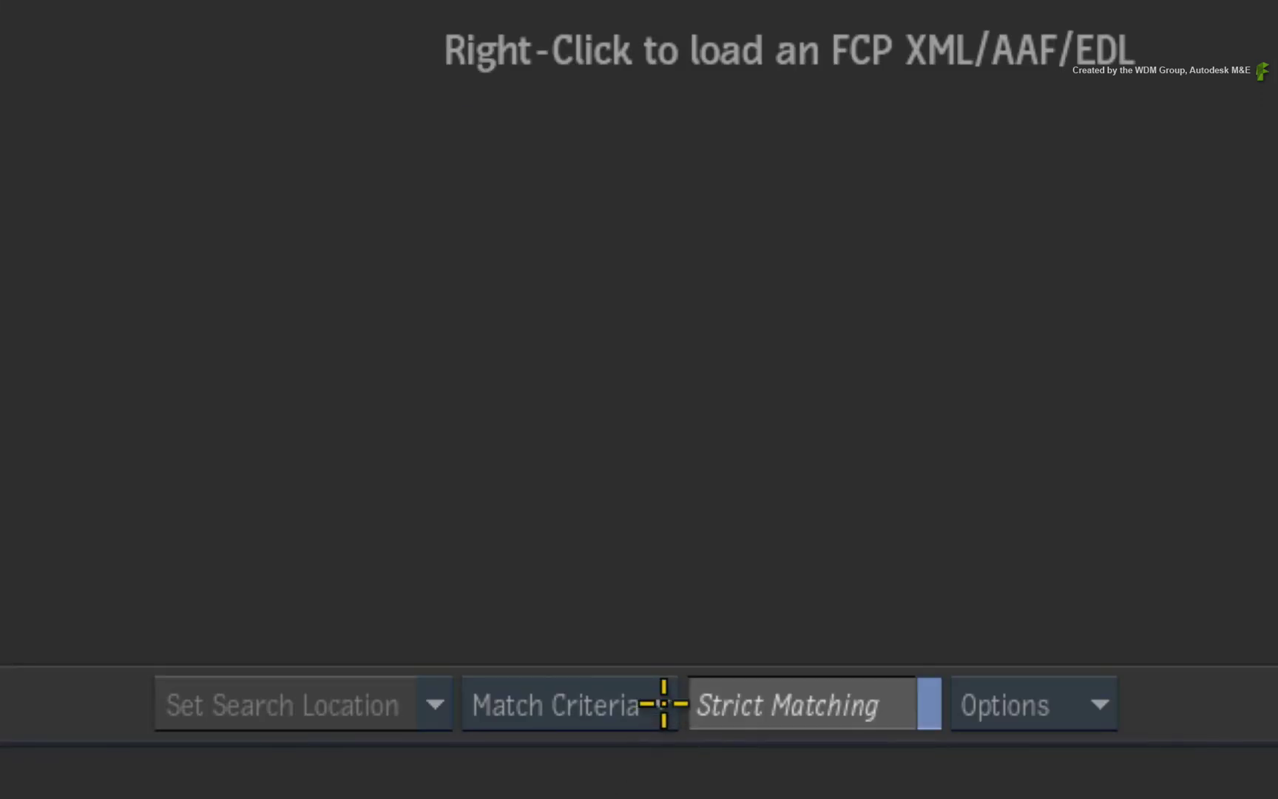
left_click(704, 477)
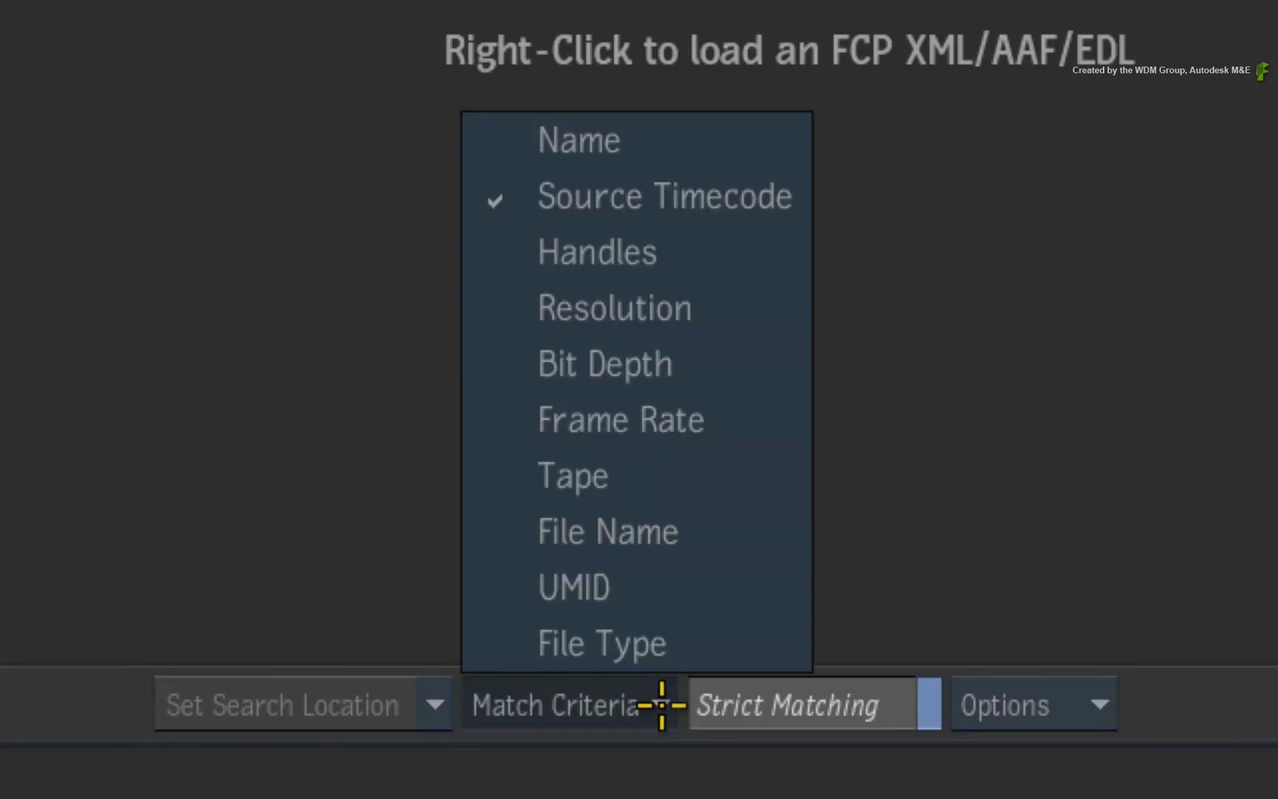
left_click(675, 144)
left_click(658, 704)
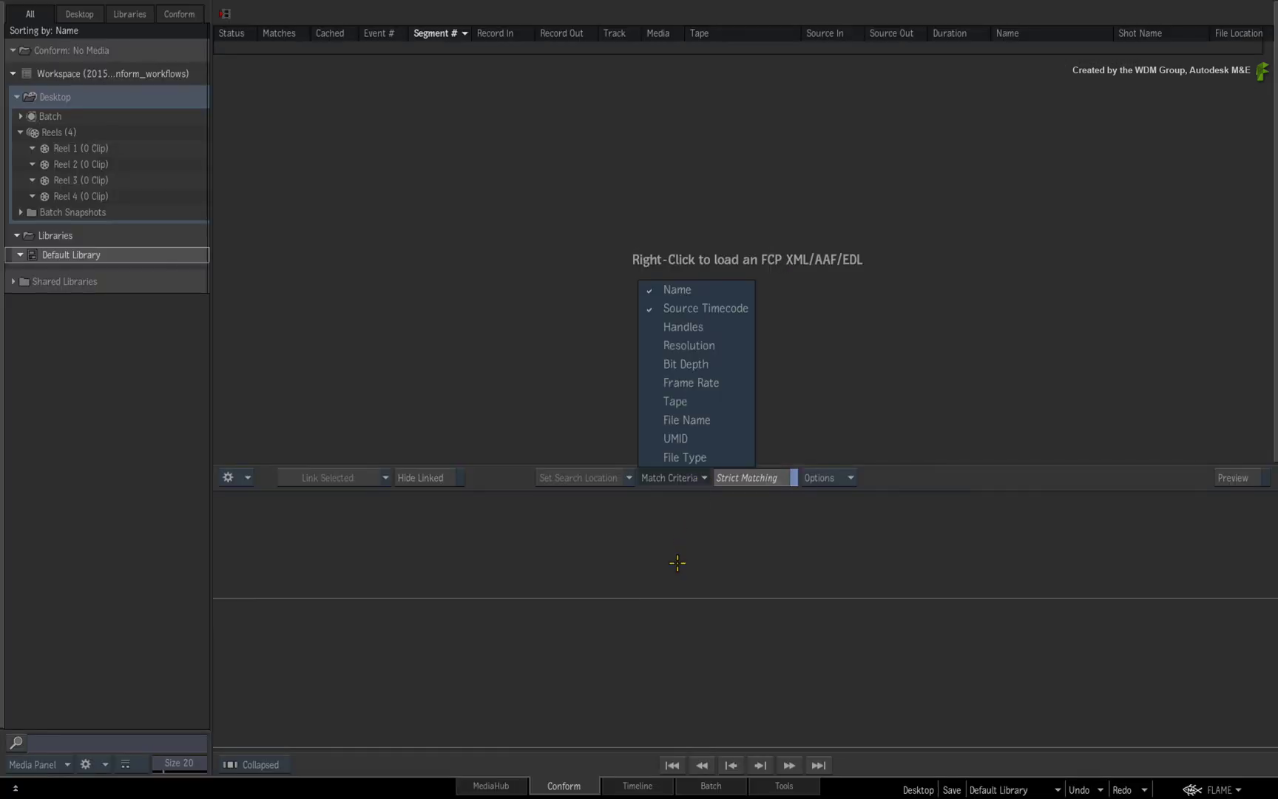
left_click(677, 563)
Import Did_U_C_That.fcpxml into the Default Library with media linking enabled
left_click(491, 785)
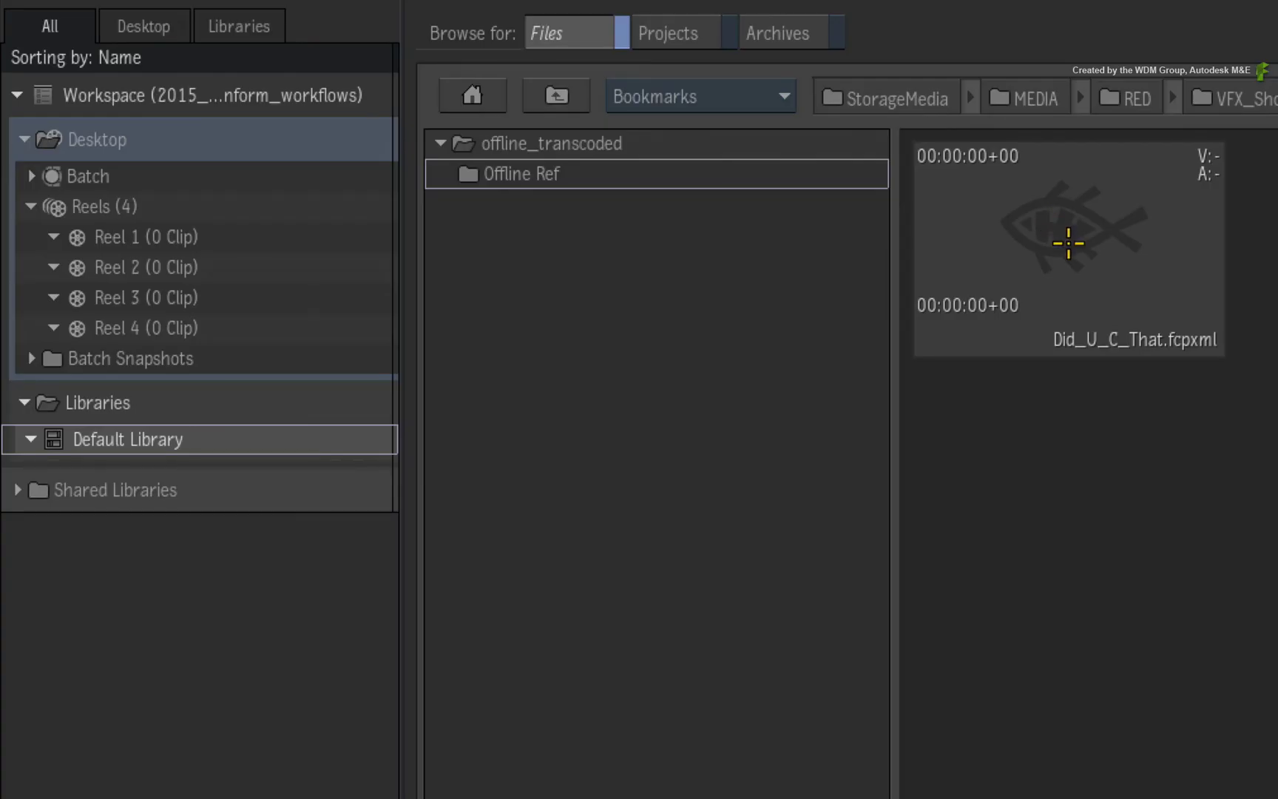
left_click_drag(559, 128, 356, 193)
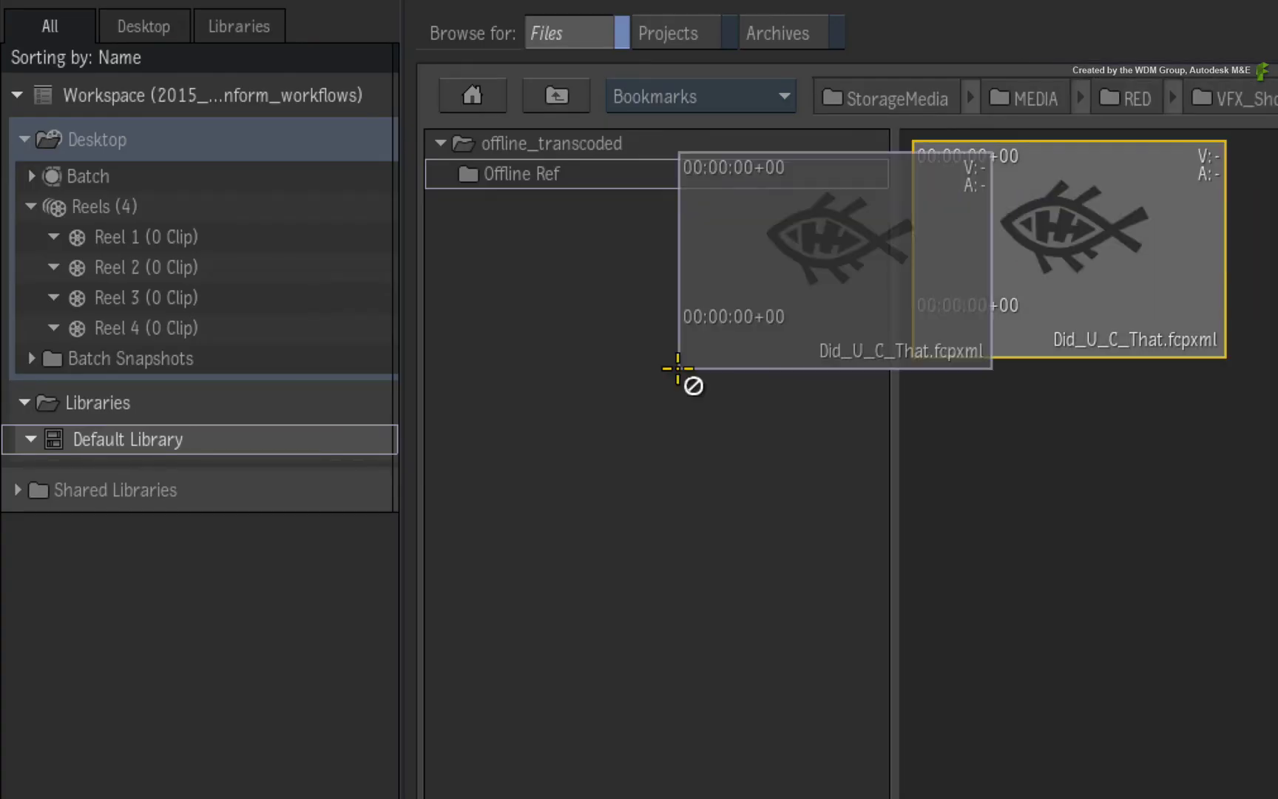
left_click_drag(678, 368, 190, 439)
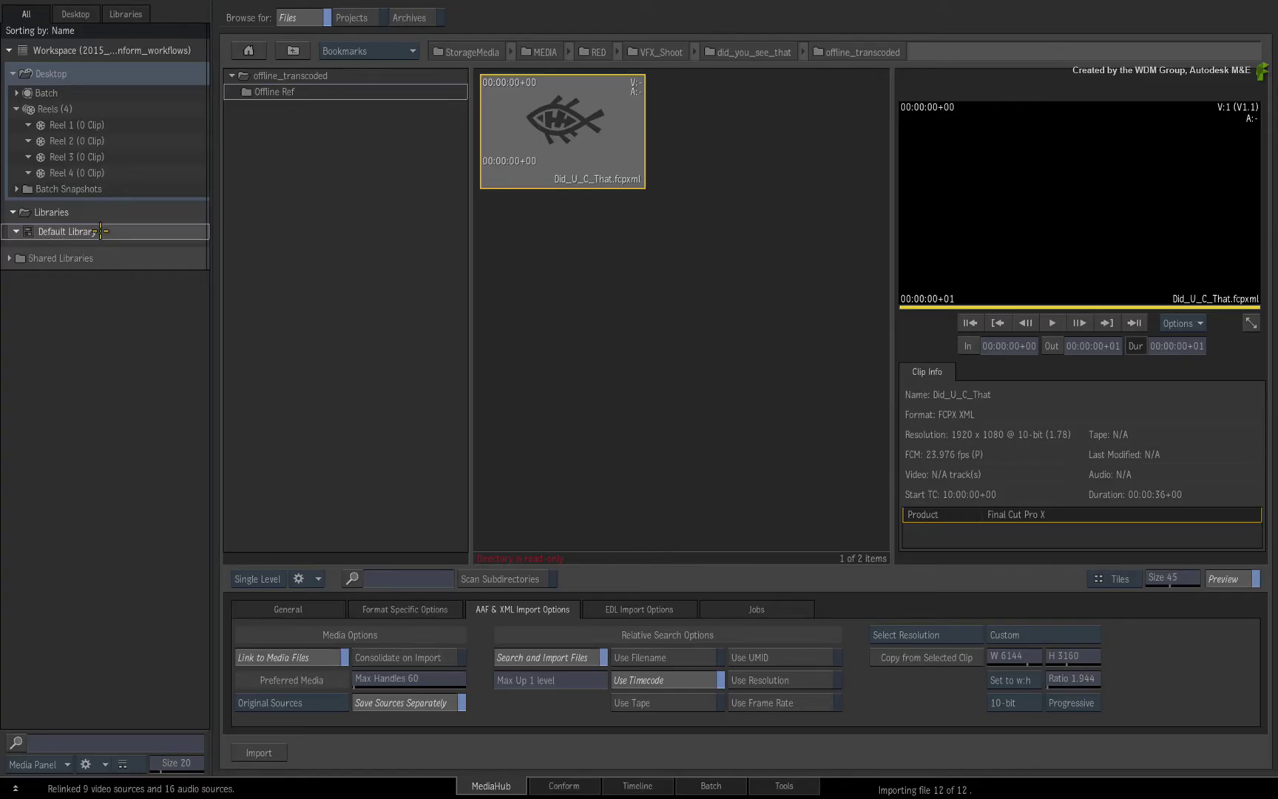
Open the imported sequence in Conform and view its linked RED clips in the Timeline
left_click(549, 784)
right_click(65, 297)
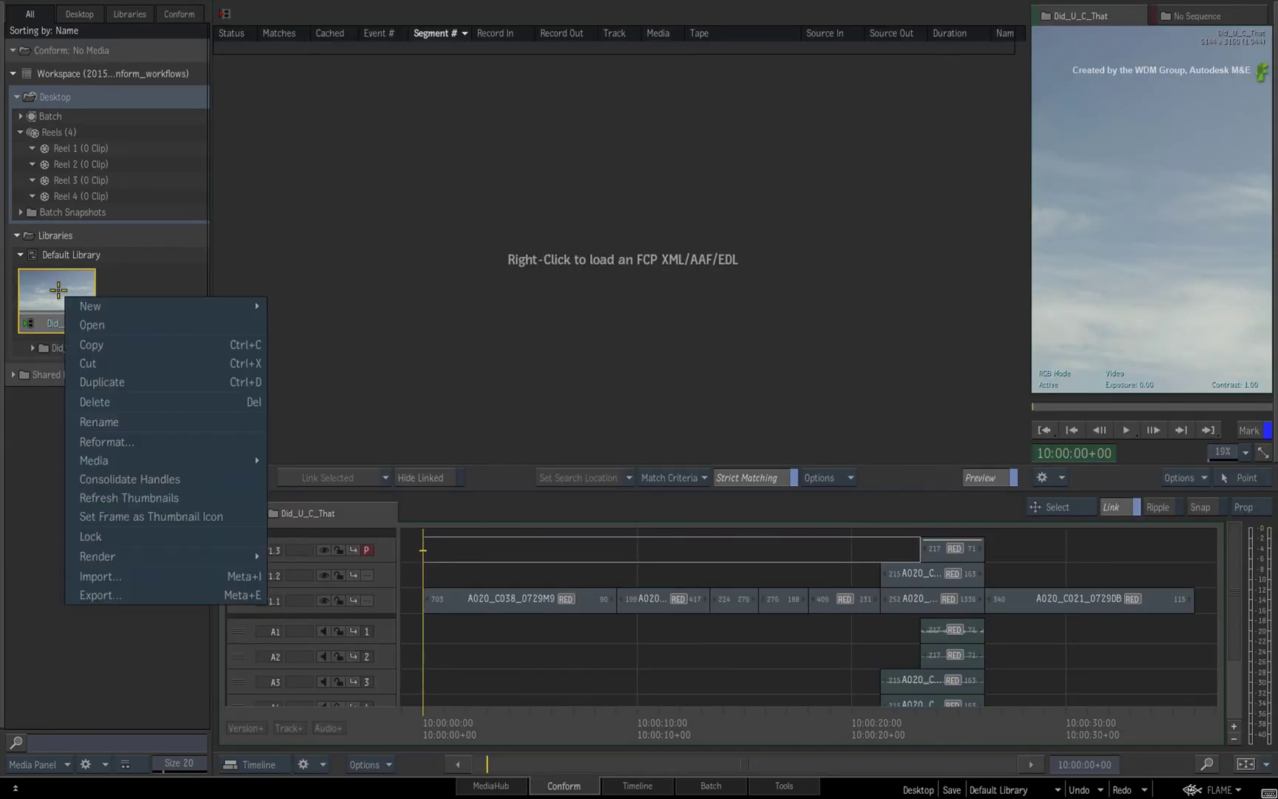
left_click(91, 325)
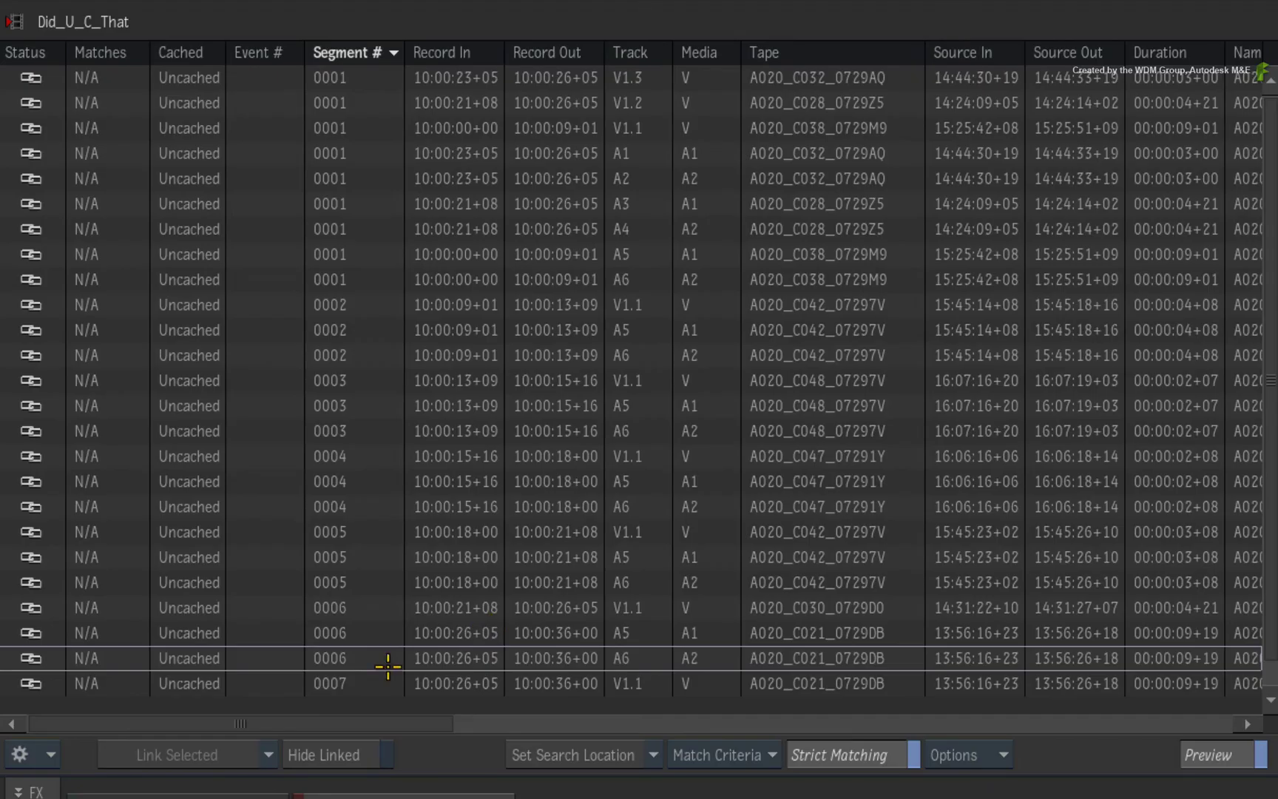
left_click_drag(234, 721, 695, 685)
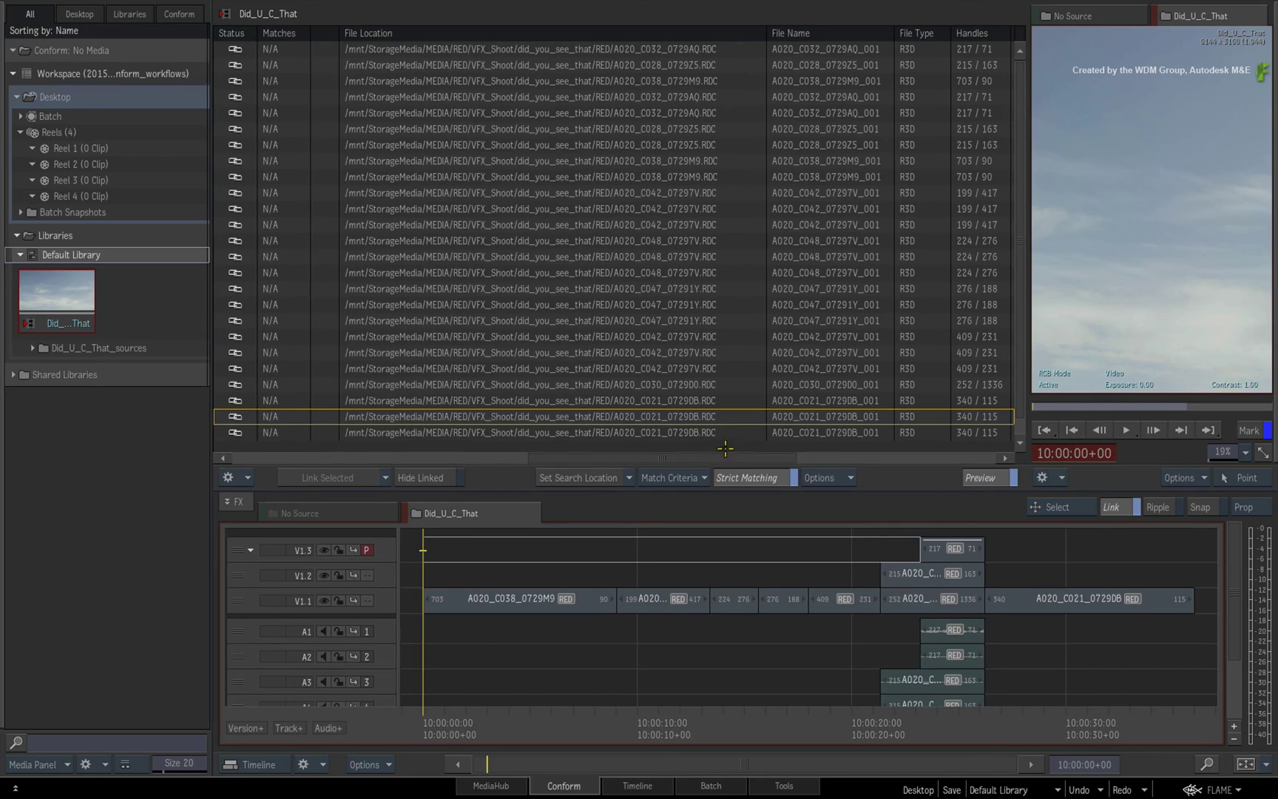
left_click(656, 785)
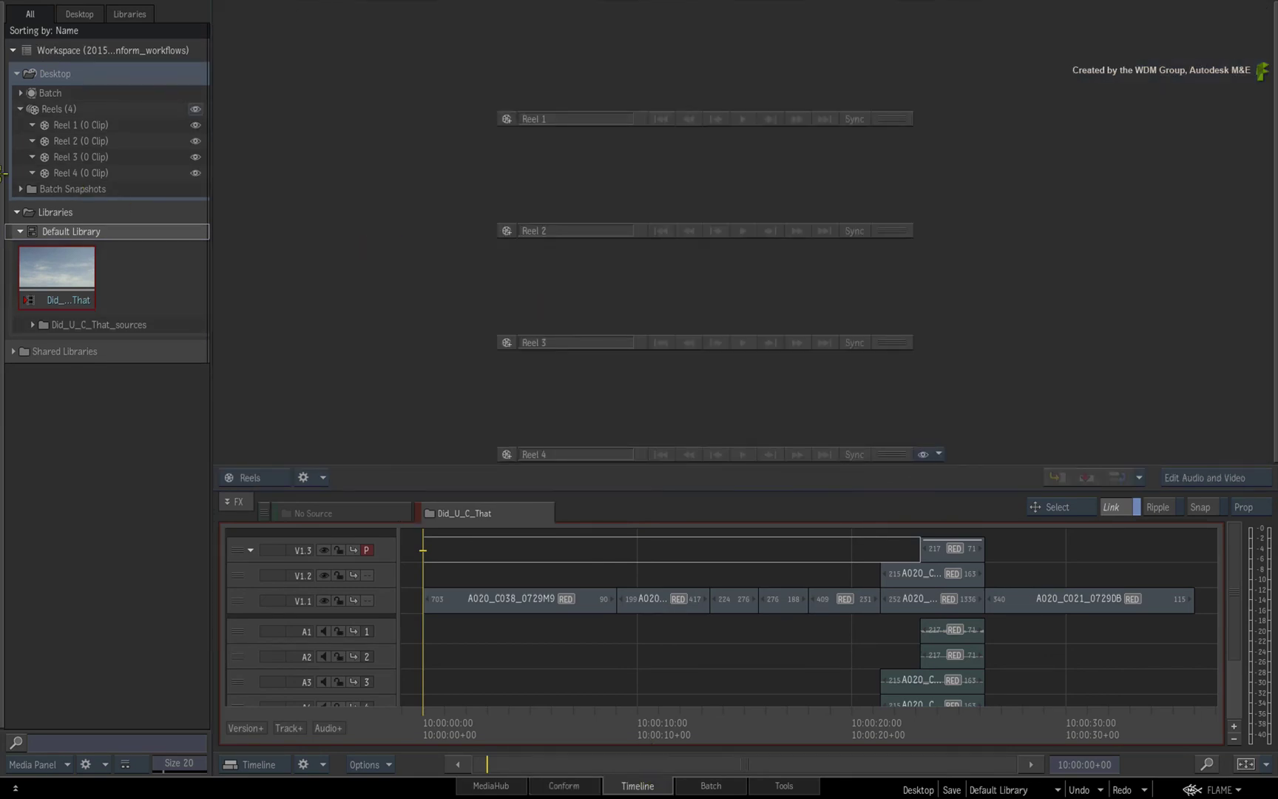
Switch the upper view to the Player, showing Did_U_C_That's opening sky frame at 6144 x 3160
key("grave")
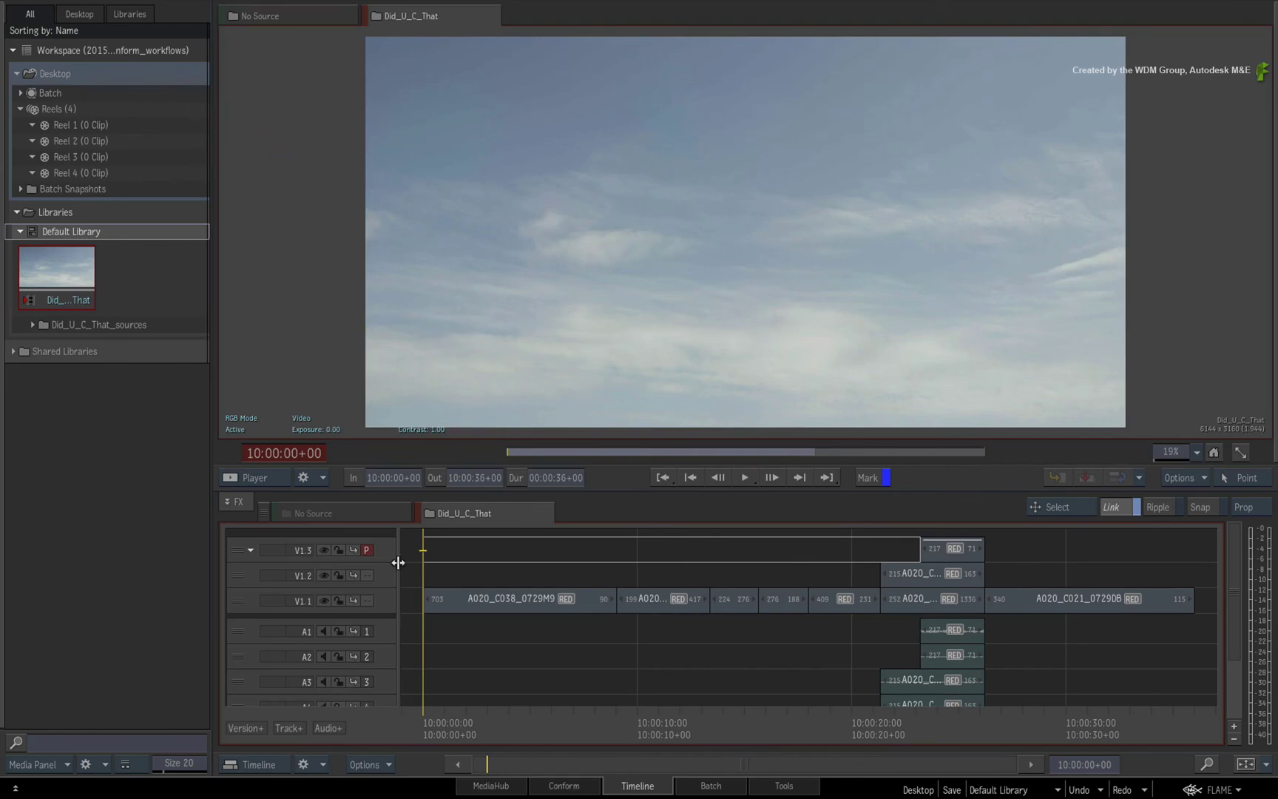